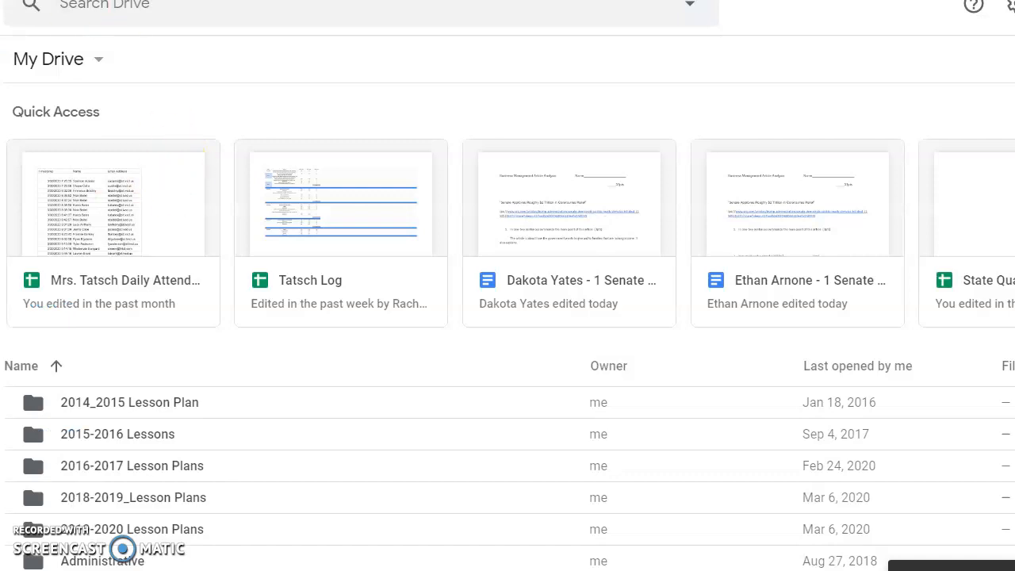
Upload the College Majors Excel spreadsheet from the computer to My Drive.
click(0, 71)
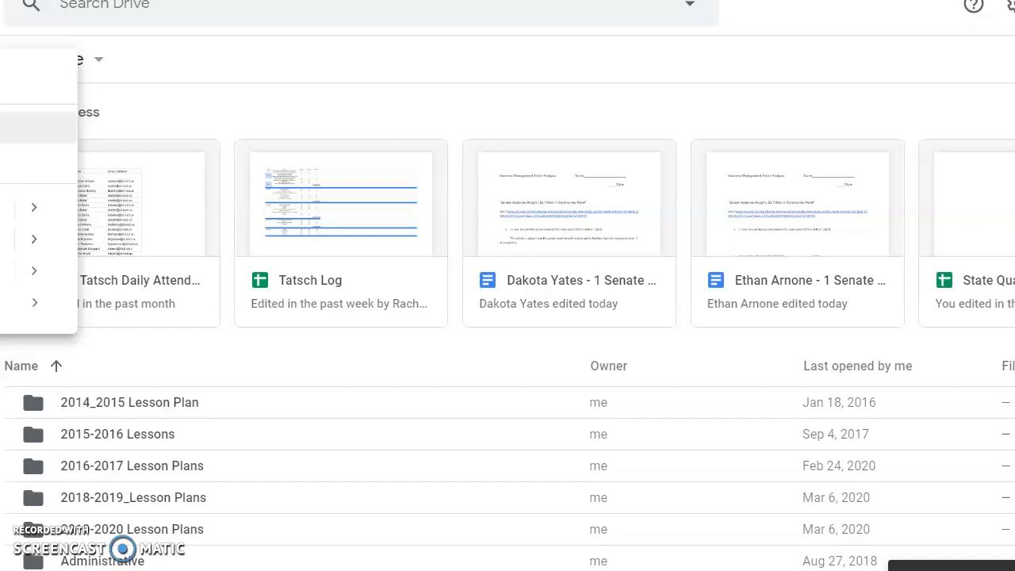
click(4, 128)
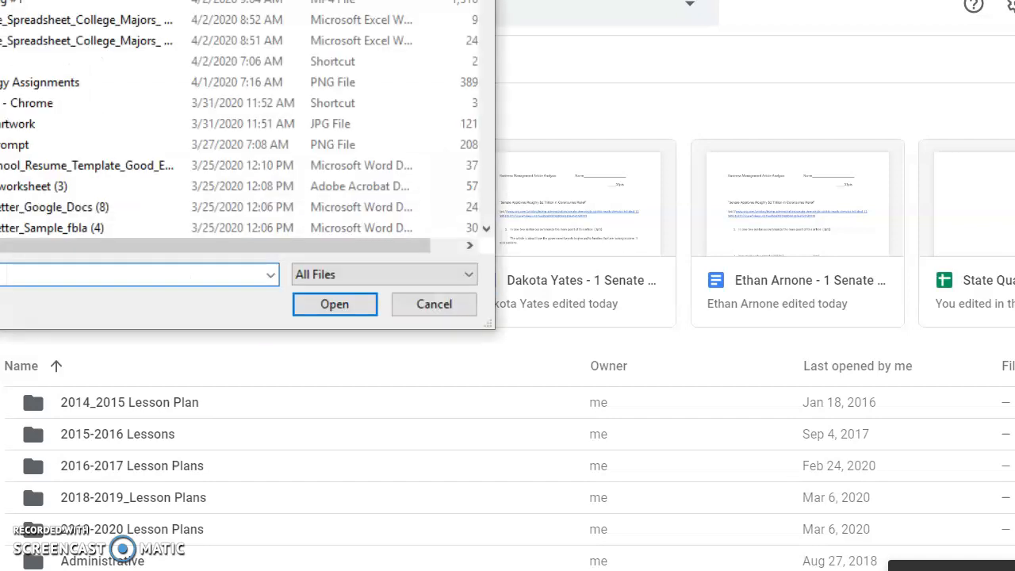
click(57, 20)
click(334, 304)
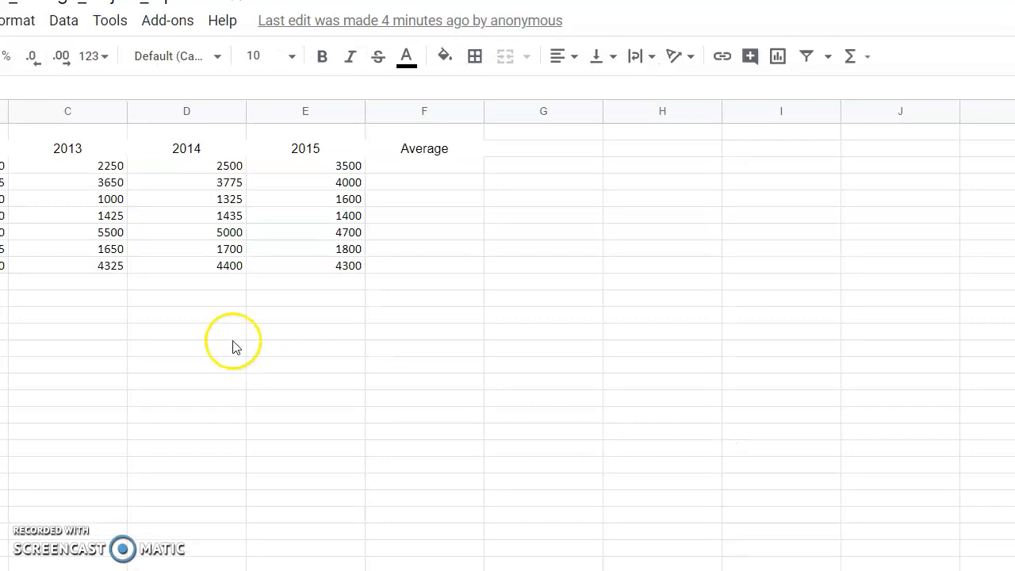
click(108, 317)
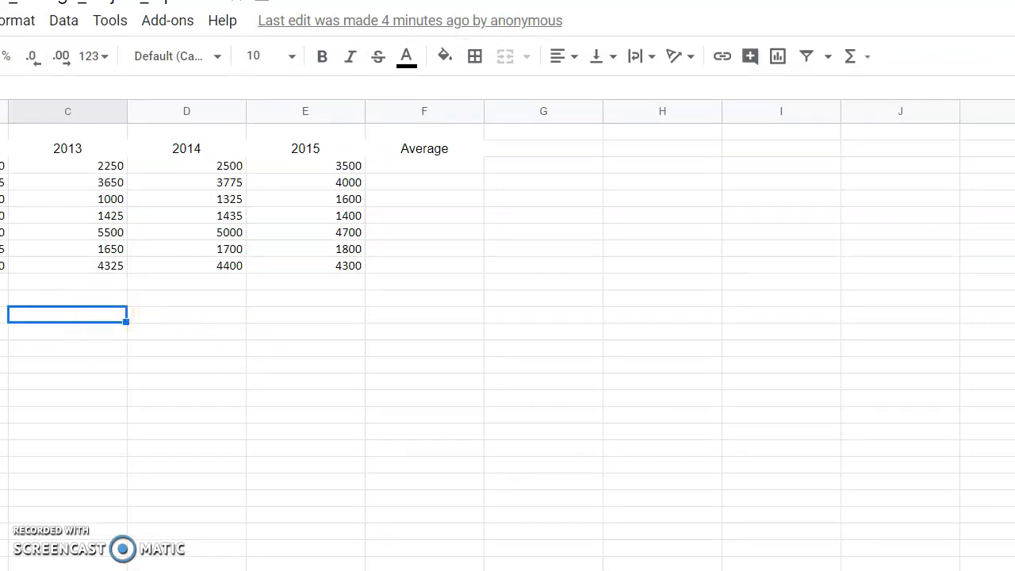
click(1, 150)
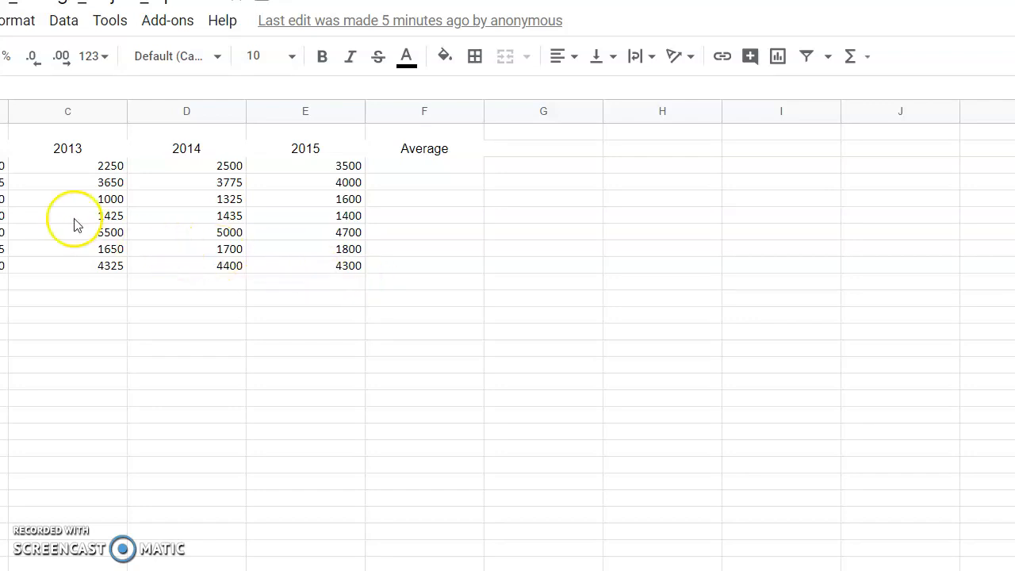
Replace the spreadsheet's existing file name with a new name.
click(16, 2)
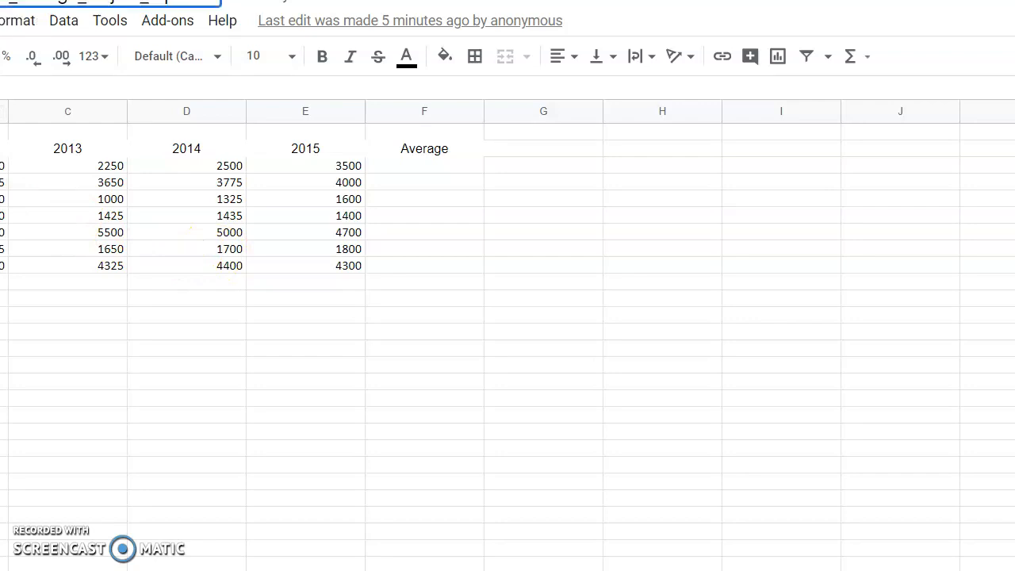
key(BackSpace)
key(ctrl+a)
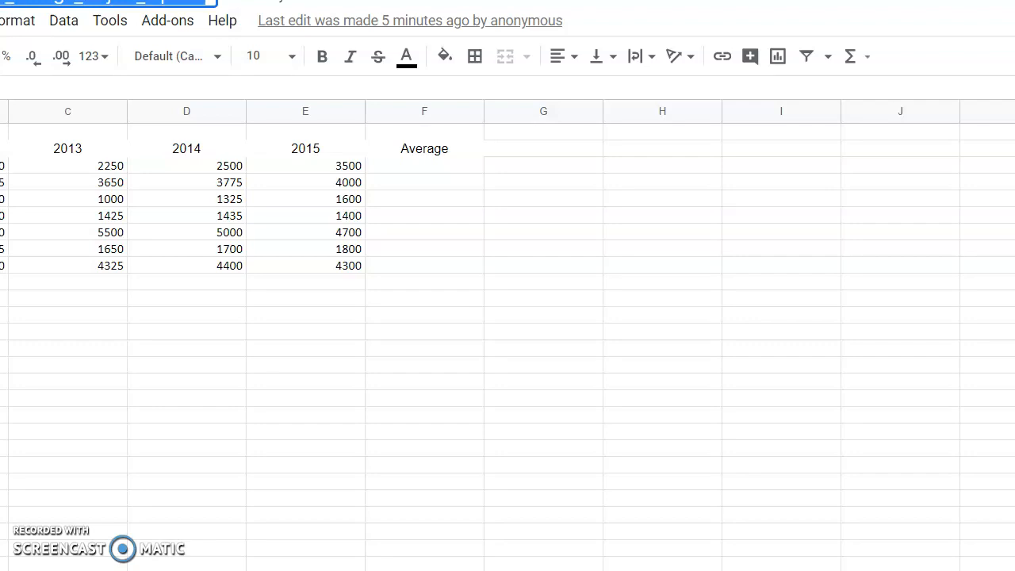
key(BackSpace)
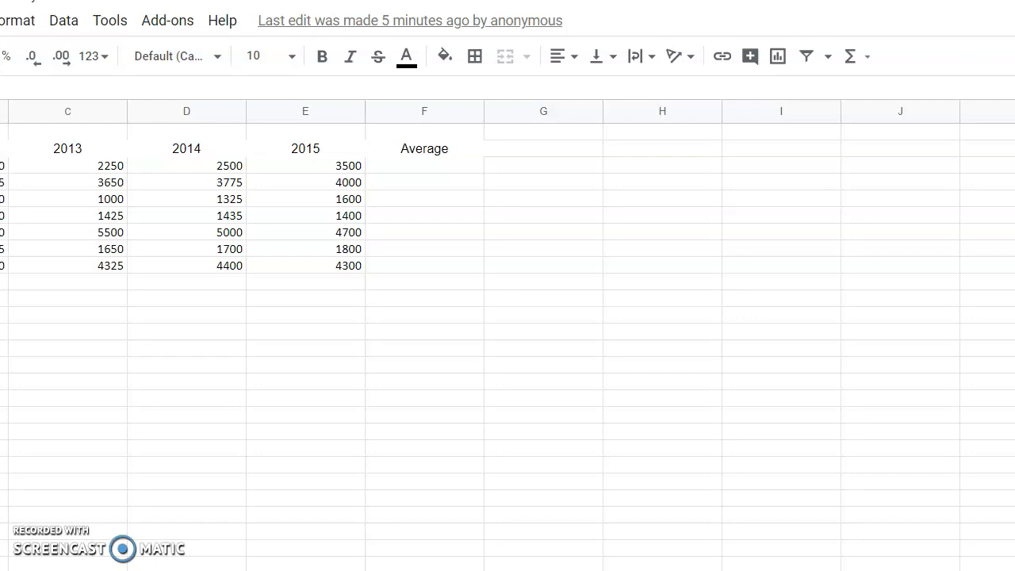
click(3, 2)
text(es)
key(Return)
Merge the title cells A1:F1 into one cell and center the title horizontally across the table.
click(2, 216)
click(0, 216)
drag(4, 133, 453, 137)
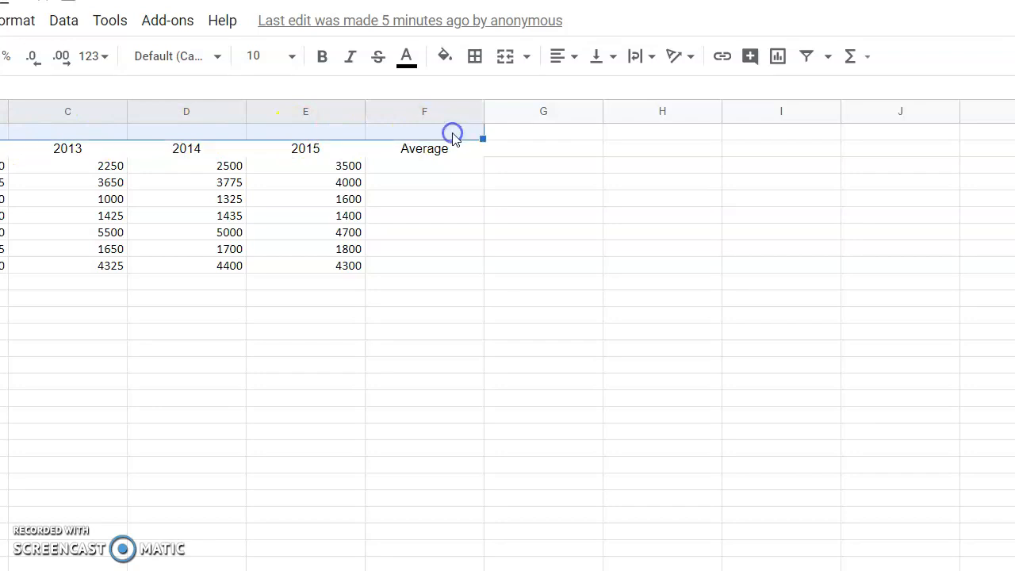
click(507, 59)
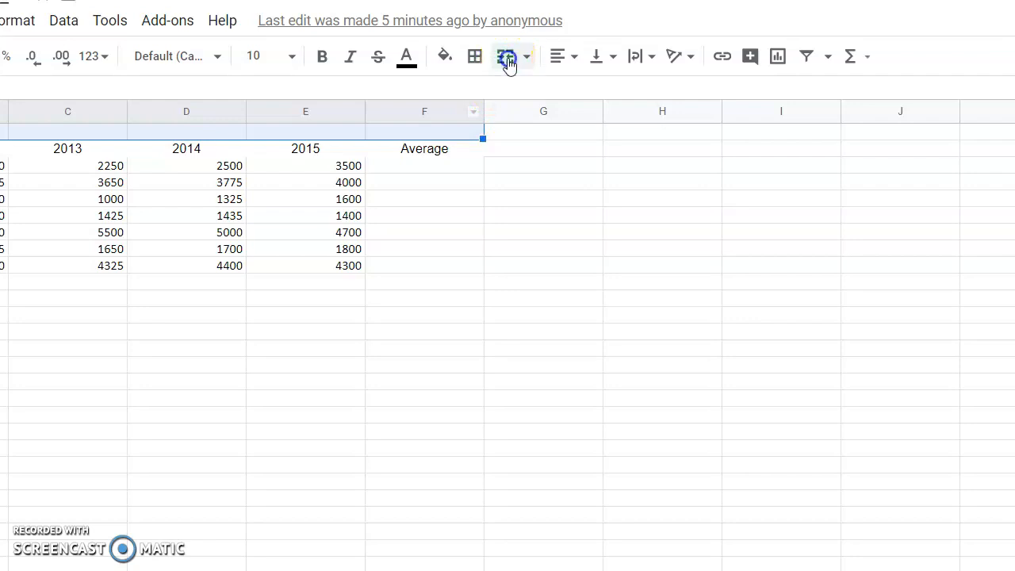
click(576, 56)
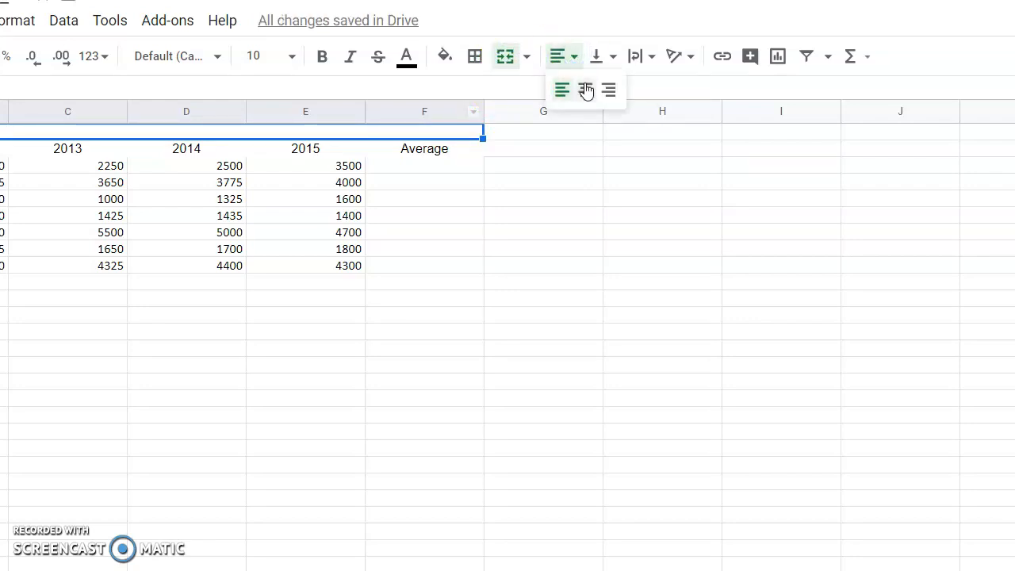
click(584, 86)
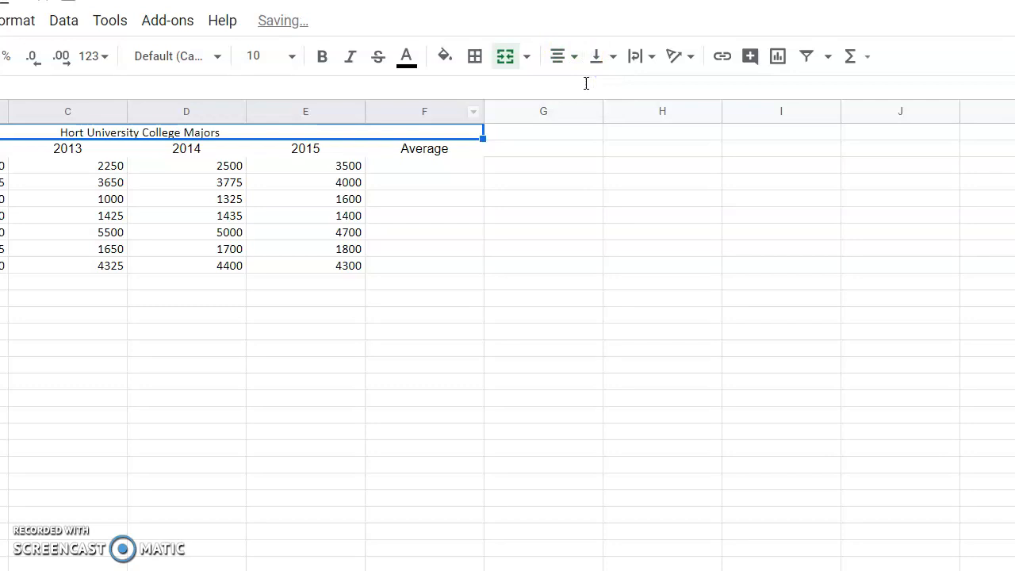
Format the title as orange 18 pt Comic Sans MS and make row 1 taller to fit the text.
click(284, 59)
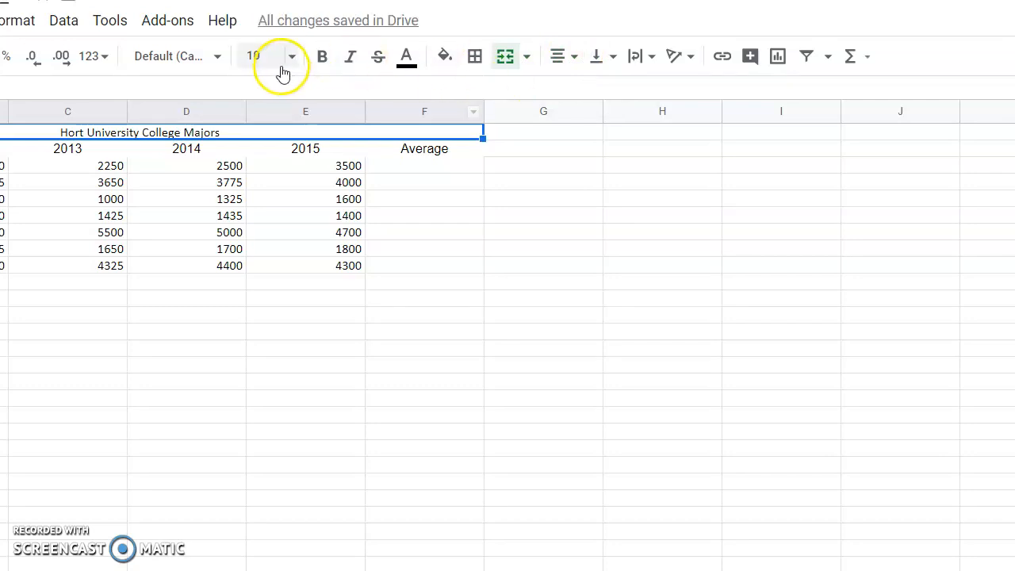
click(291, 57)
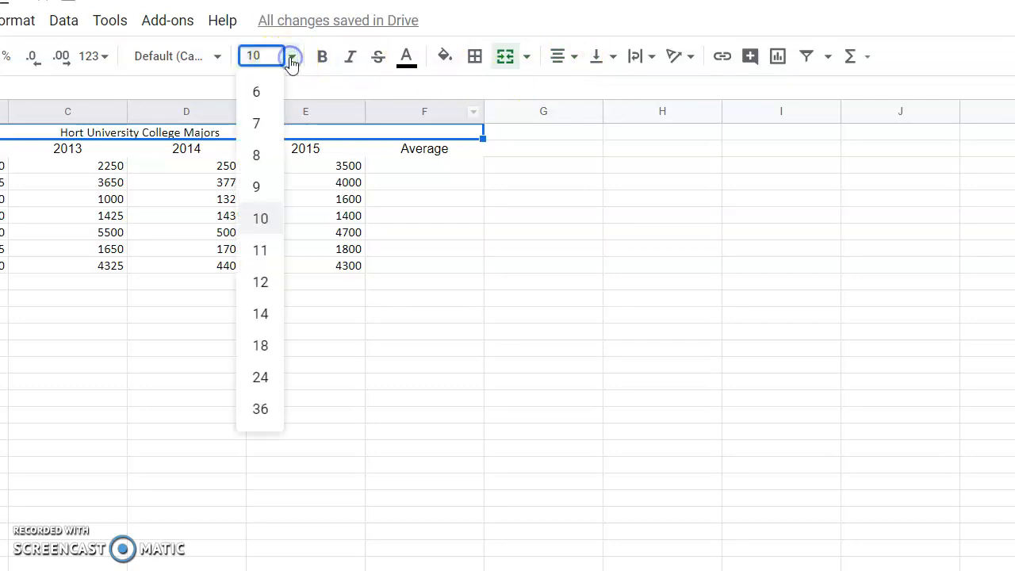
click(272, 343)
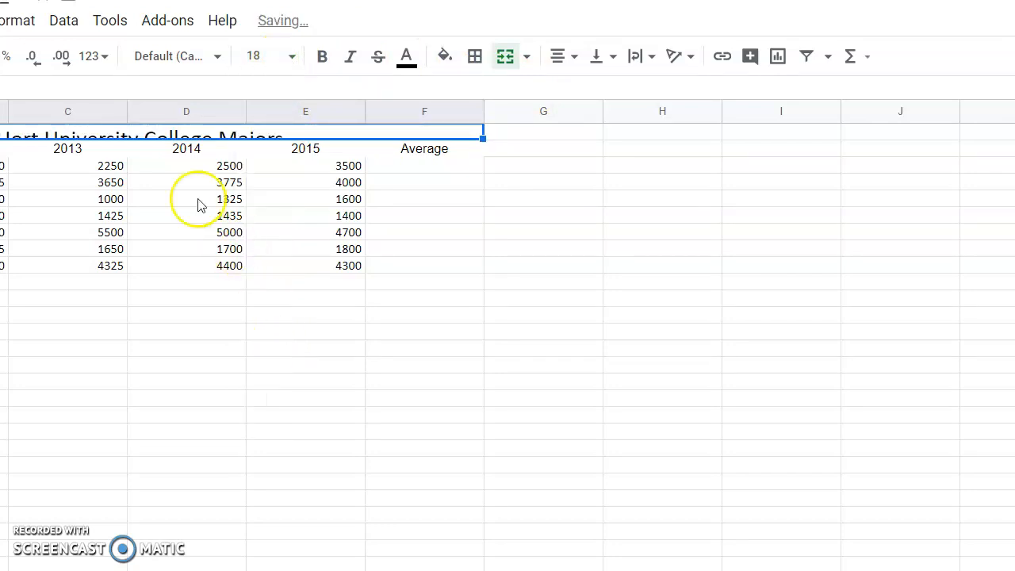
click(210, 57)
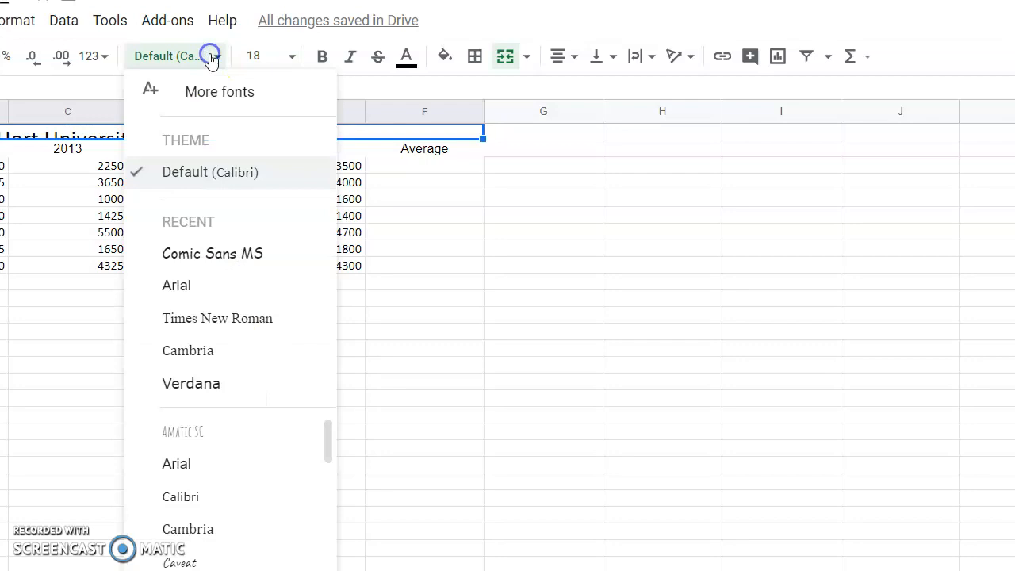
click(196, 261)
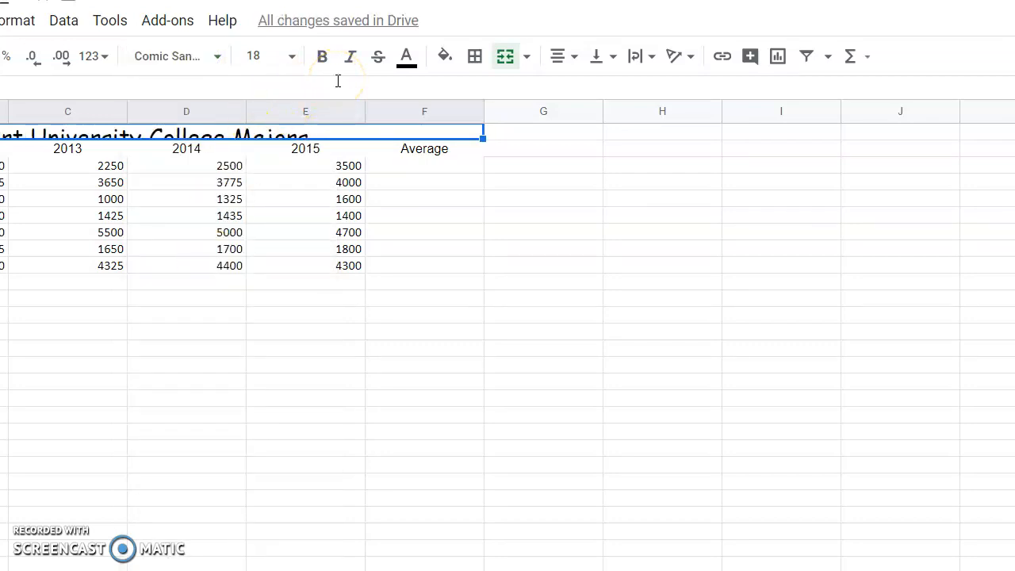
click(419, 66)
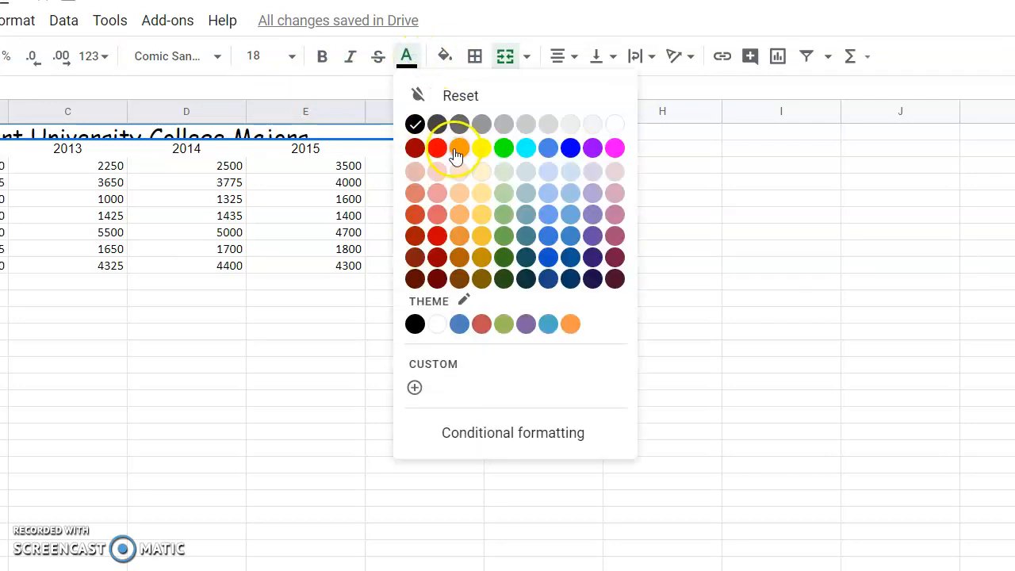
click(457, 150)
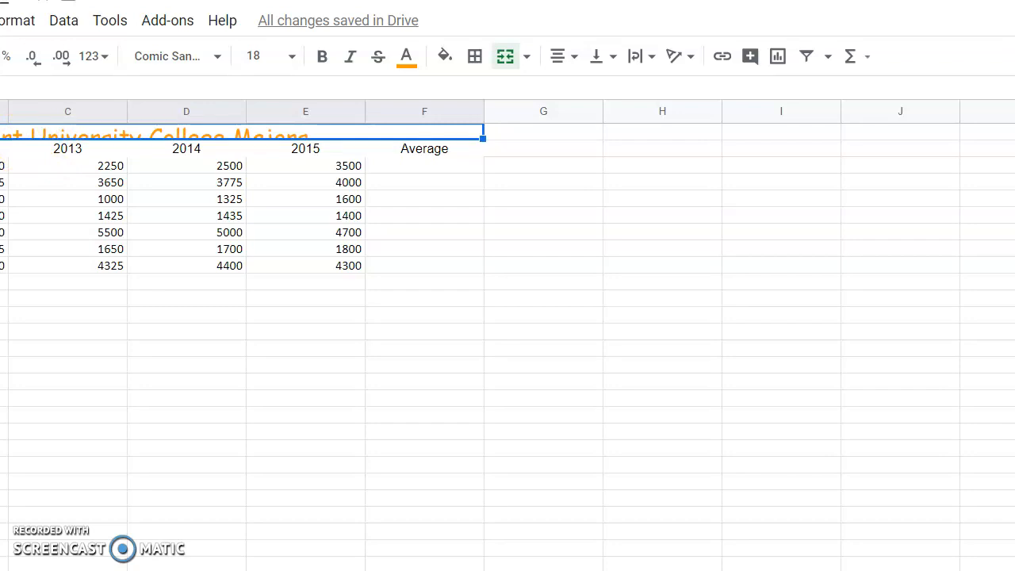
drag(0, 139, 0, 156)
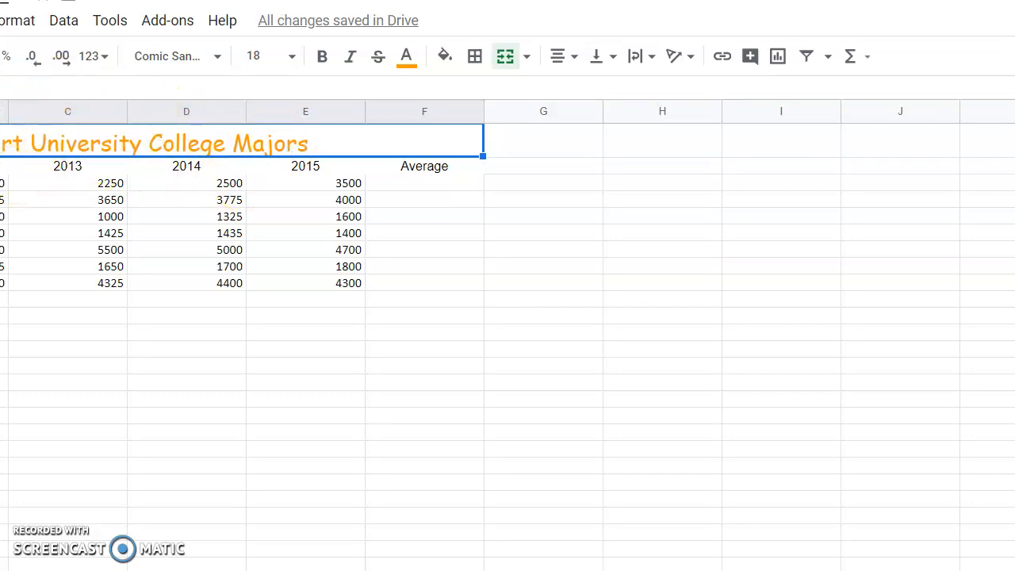
Change the year headings in B2:E2 to 2015, 2016, 2017 and 2018.
click(3, 166)
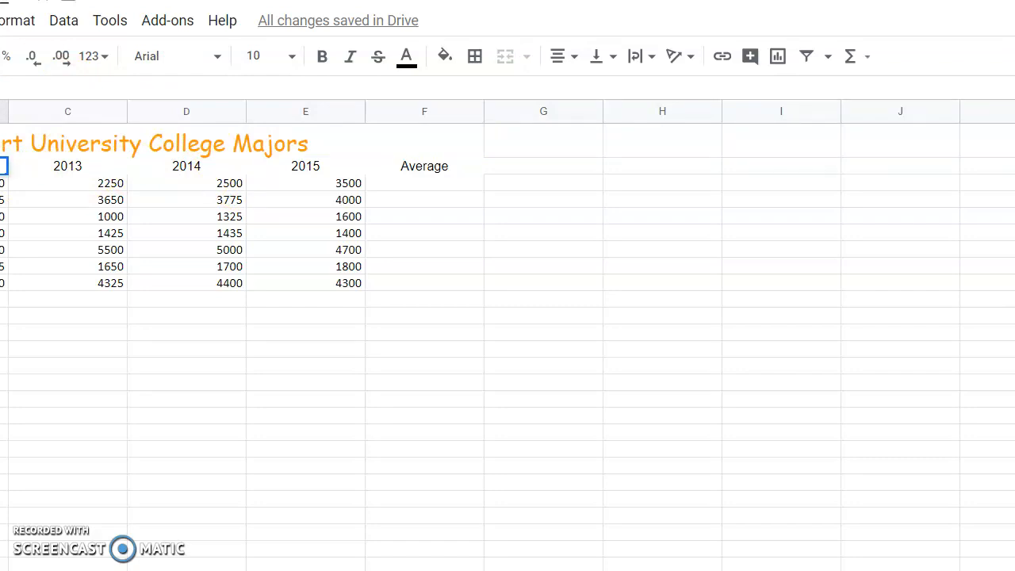
key(Tab)
text(50)
key(BackSpace)
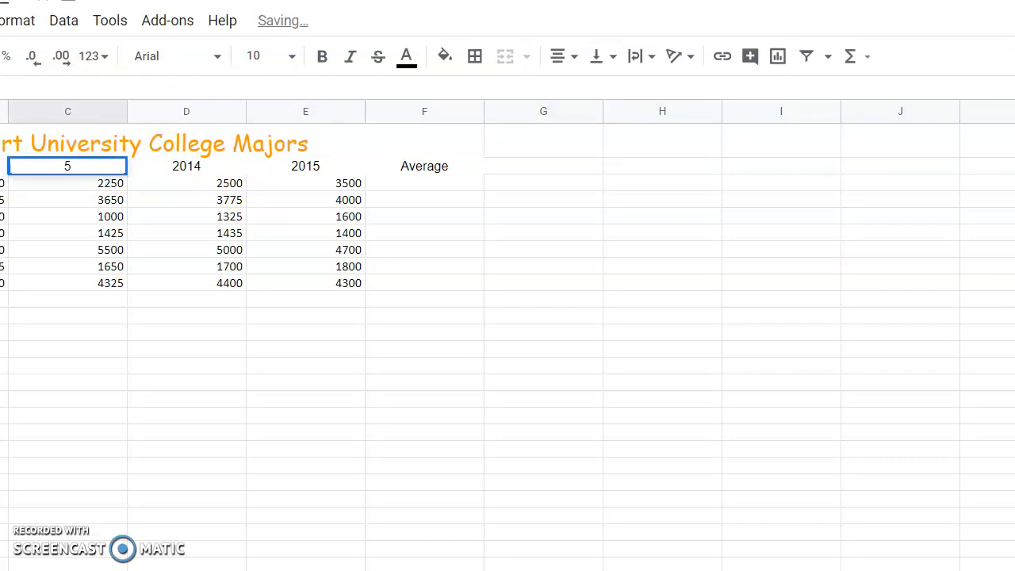
key(BackSpace)
text(2016)
key(Tab)
text(2017)
key(Tab)
text(2018)
key(Tab)
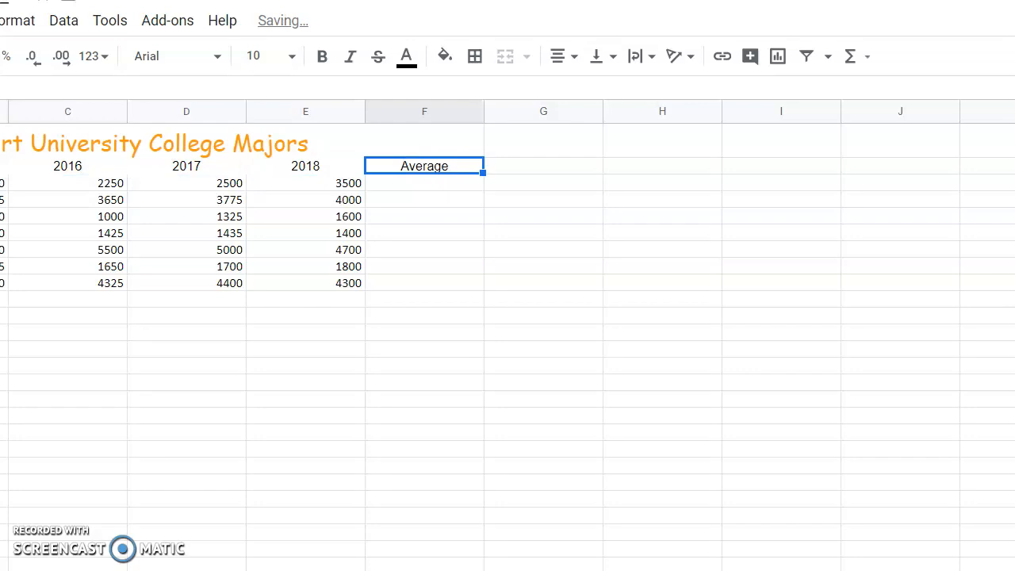
Format the headings in B2:F2 as bold 12 pt text with a yellow fill, and check their center alignment.
click(4, 166)
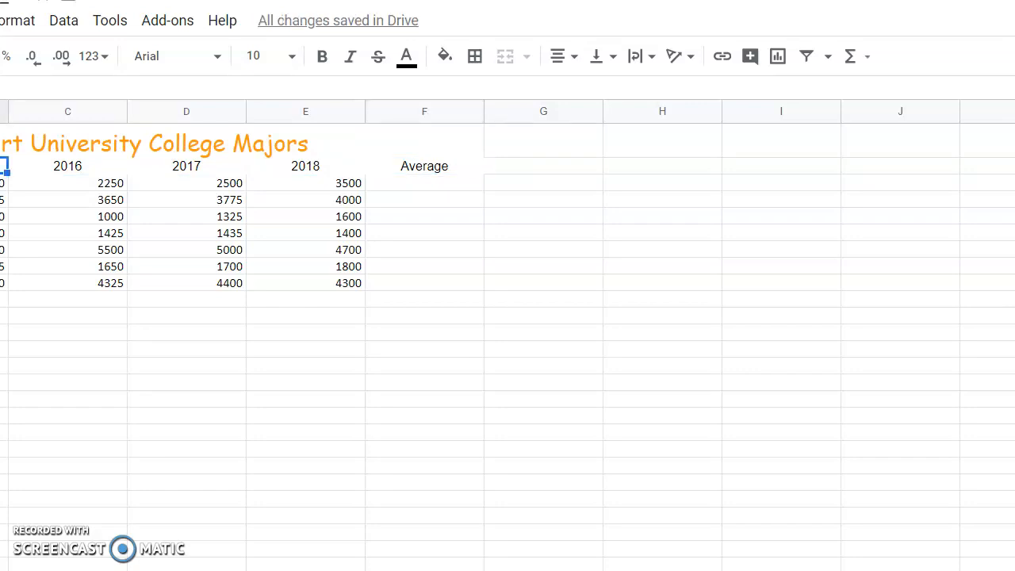
drag(4, 166, 382, 160)
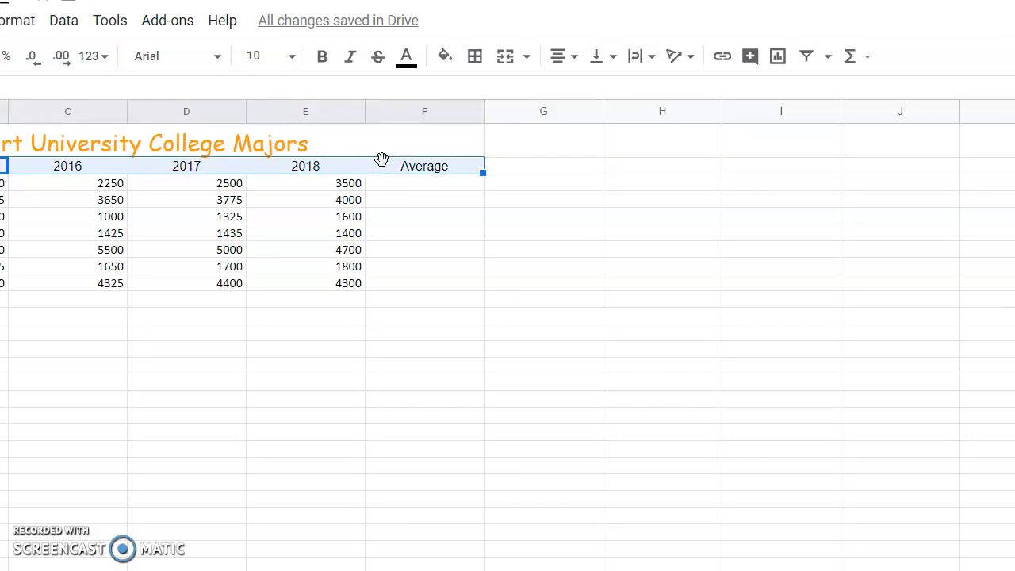
click(293, 61)
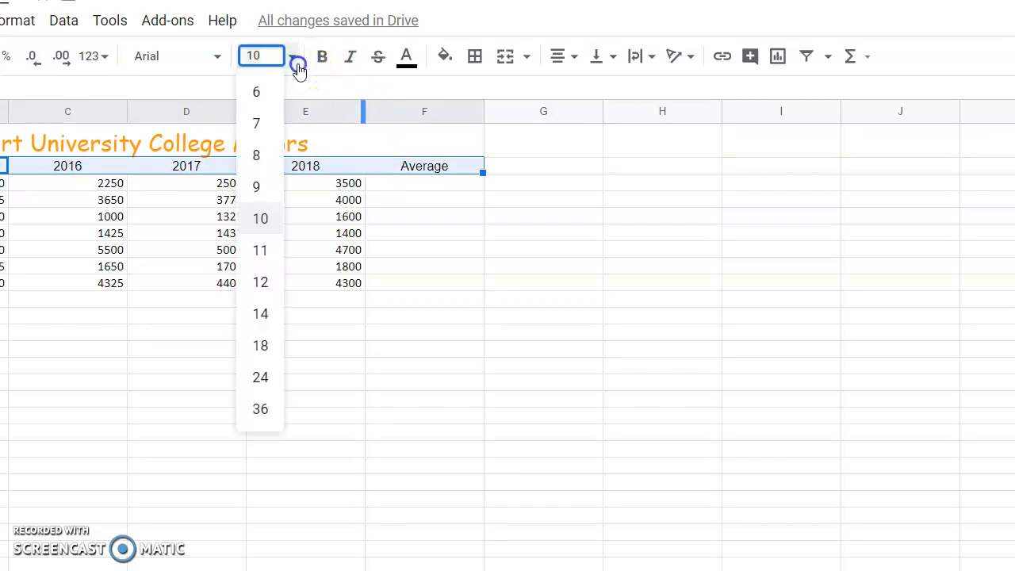
click(262, 284)
click(321, 57)
click(445, 57)
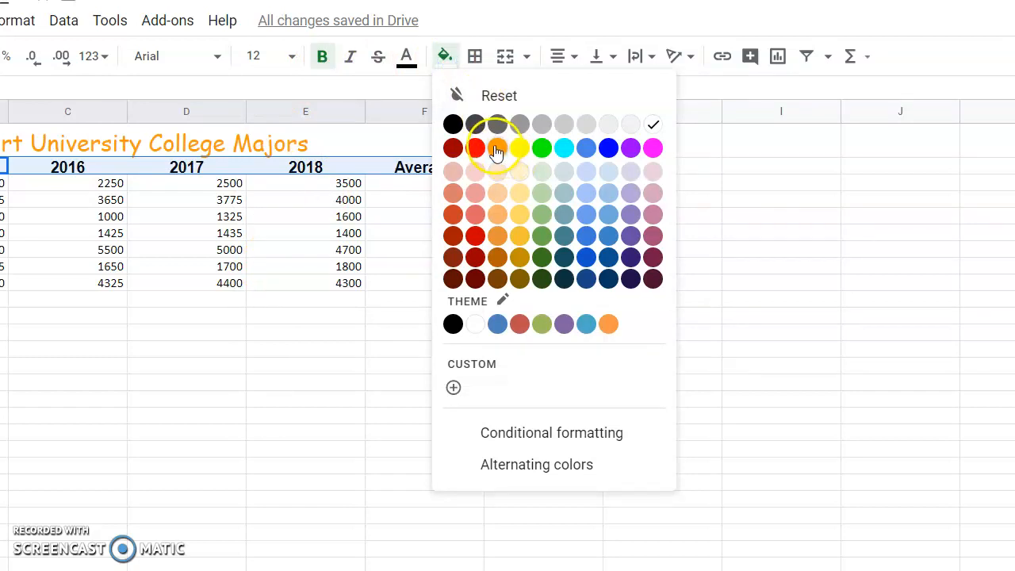
click(520, 148)
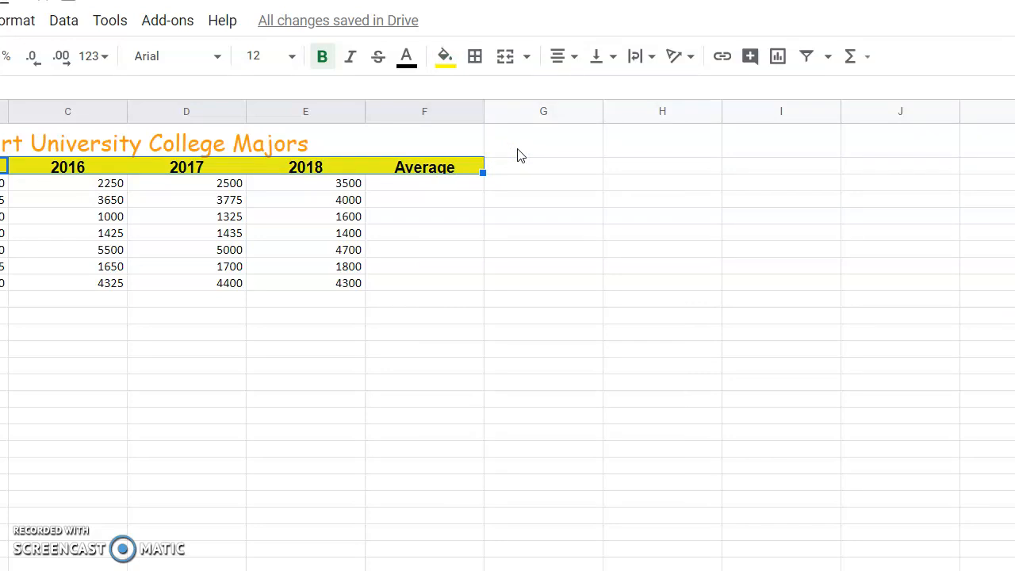
click(556, 60)
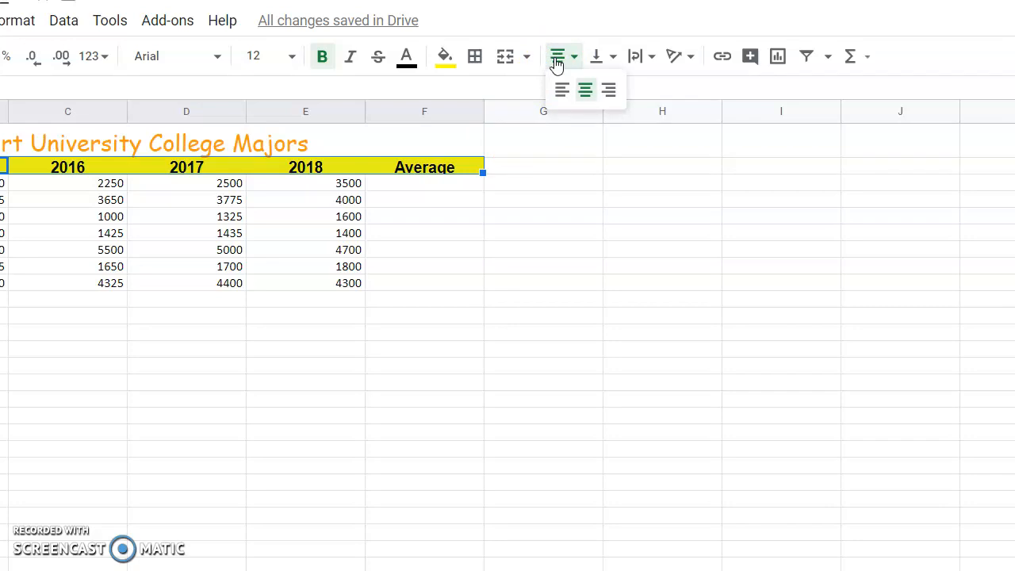
click(3, 315)
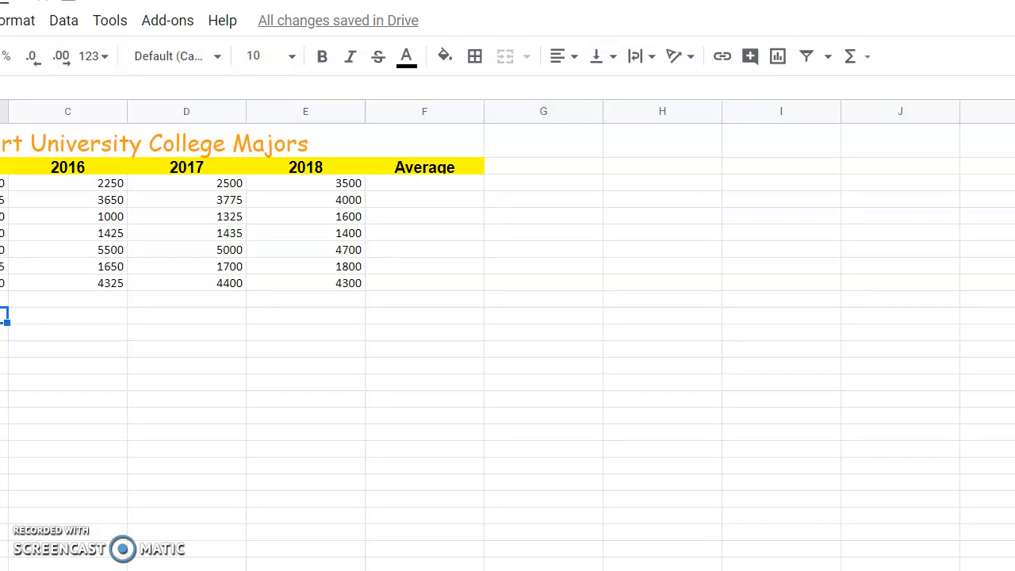
Resize column A to fit its data.
click(154, 143)
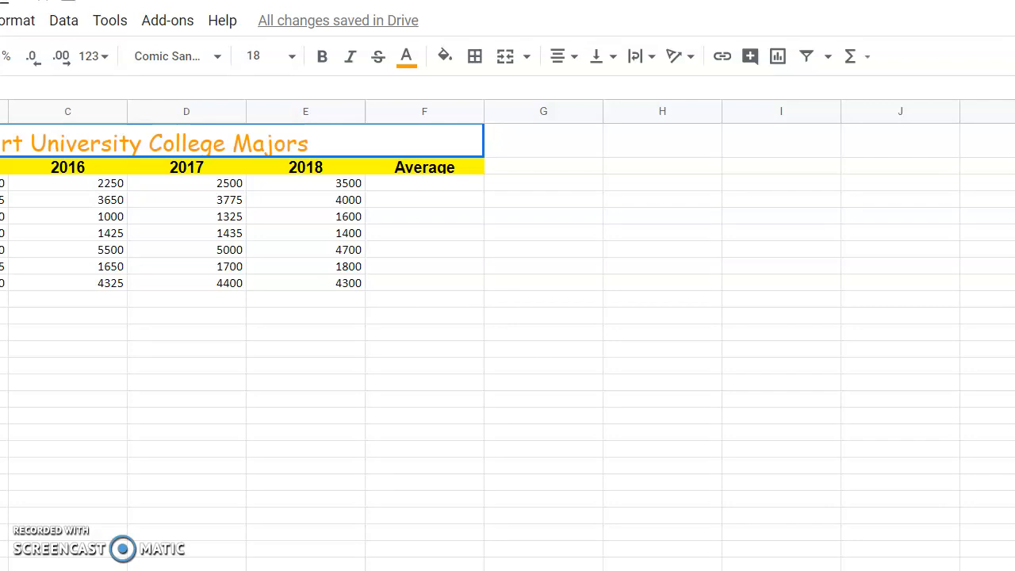
right_click(1, 143)
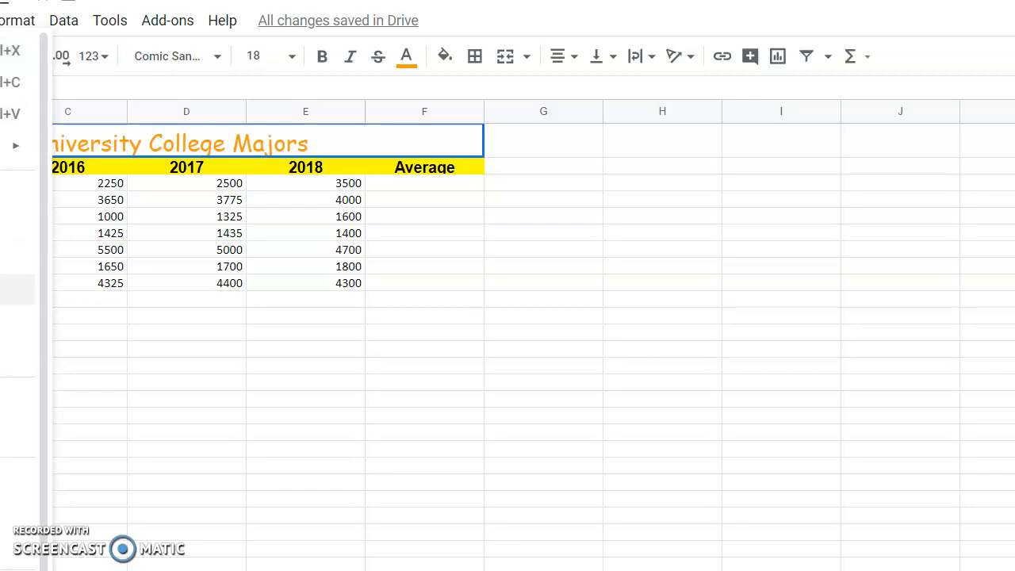
click(4, 353)
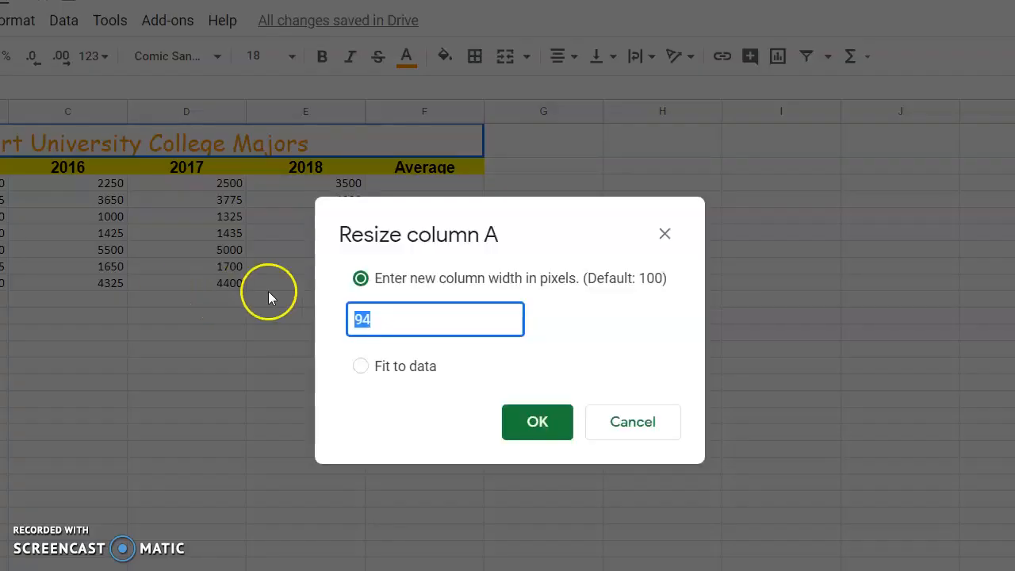
click(361, 367)
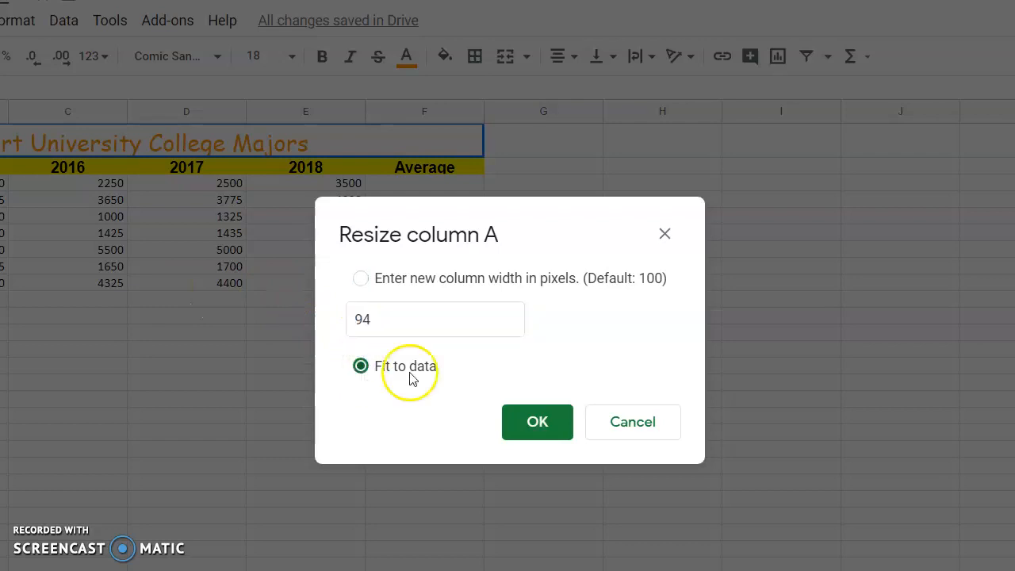
click(536, 424)
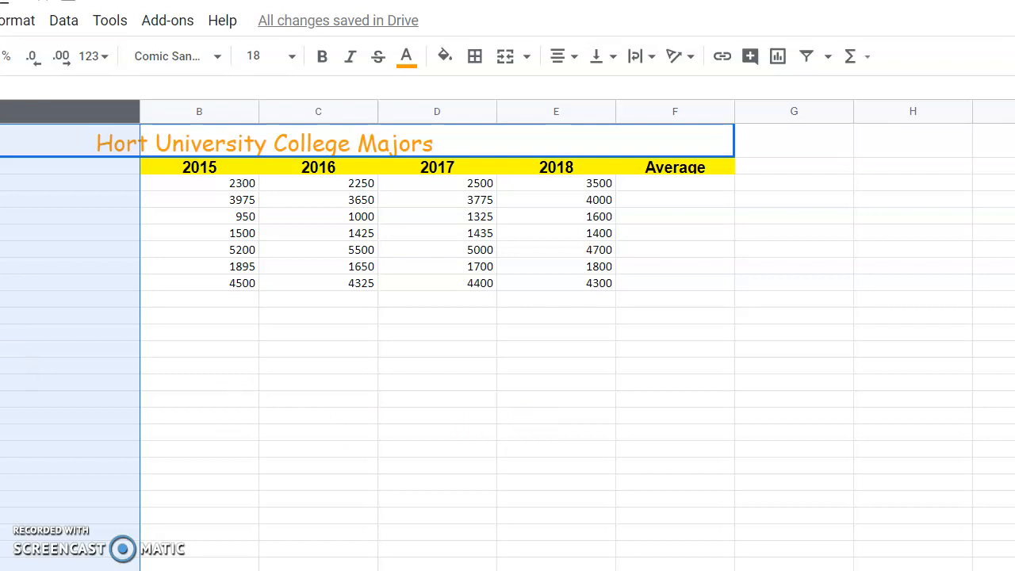
Format the major names in A3:A9 as bold 16 pt text.
click(63, 182)
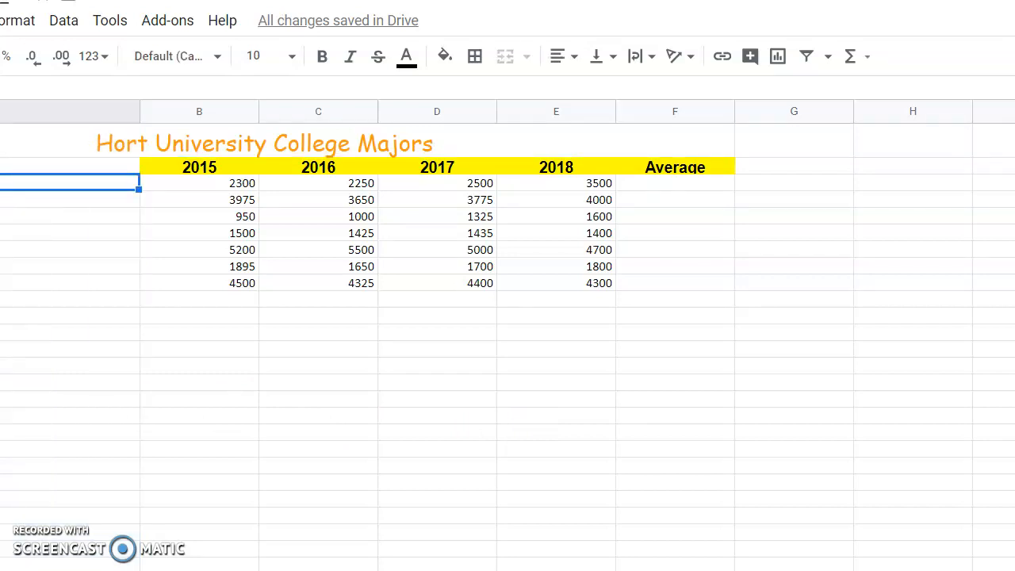
key(shift+Down)
key(shift+Down)
key(shift+Down)
key(shift+Down)
key(shift+Down)
key(shift+Down)
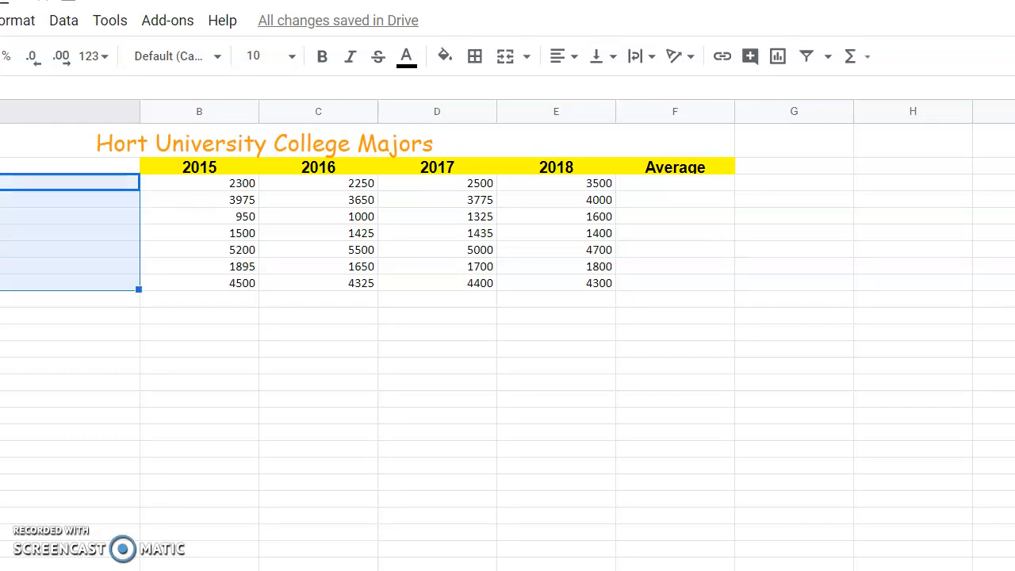
click(290, 55)
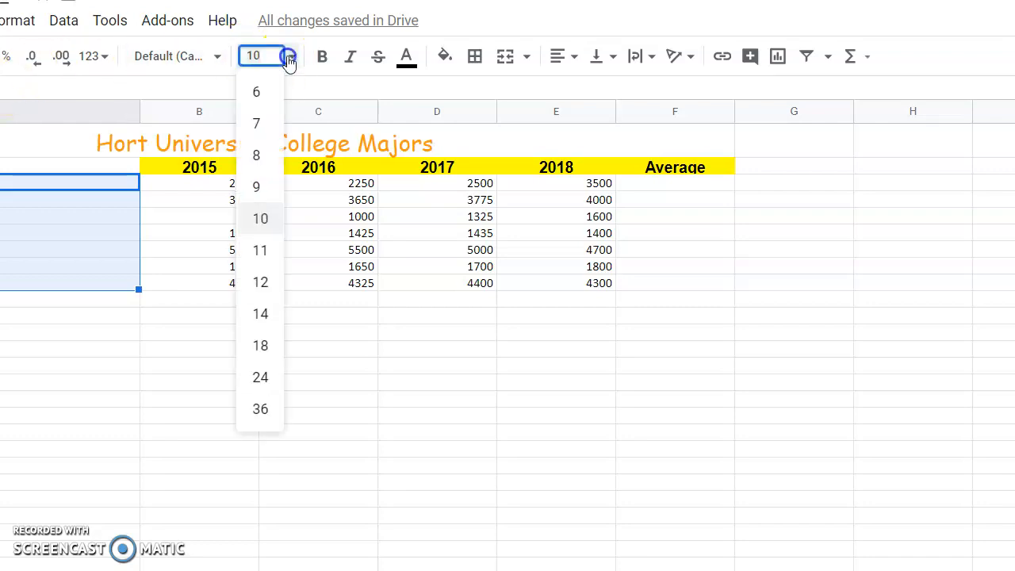
key(BackSpace)
text(6)
key(Return)
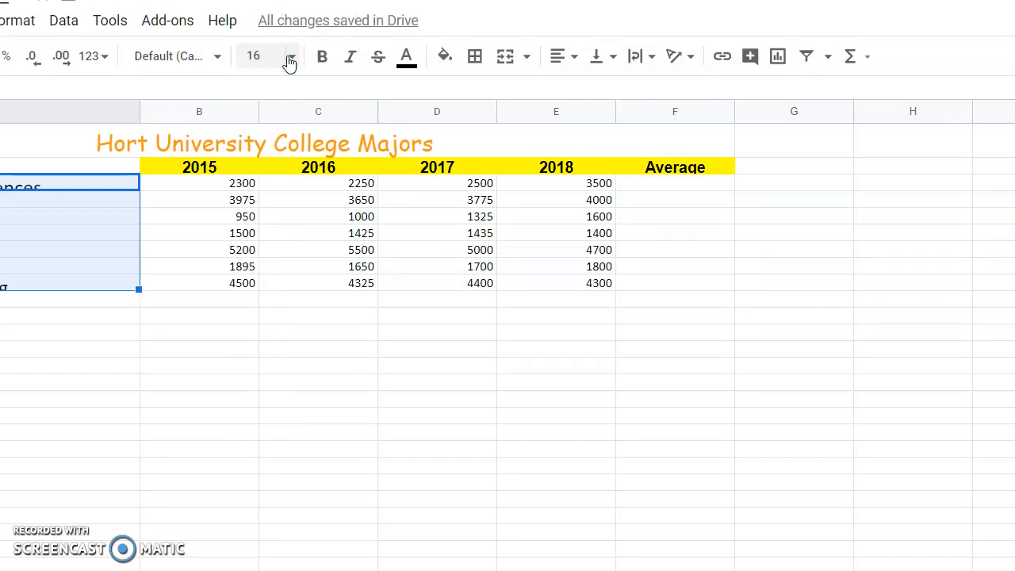
click(322, 57)
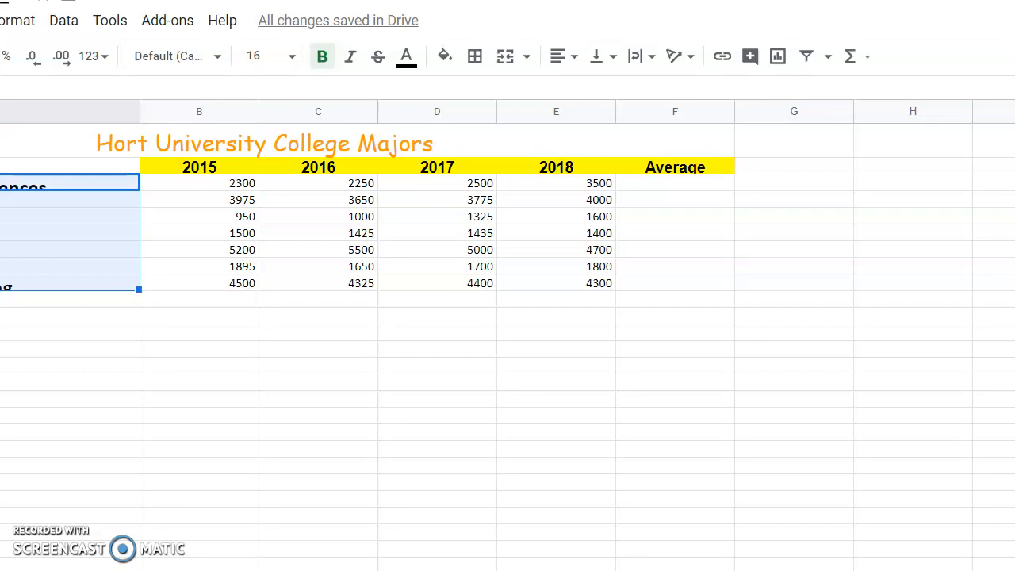
click(68, 382)
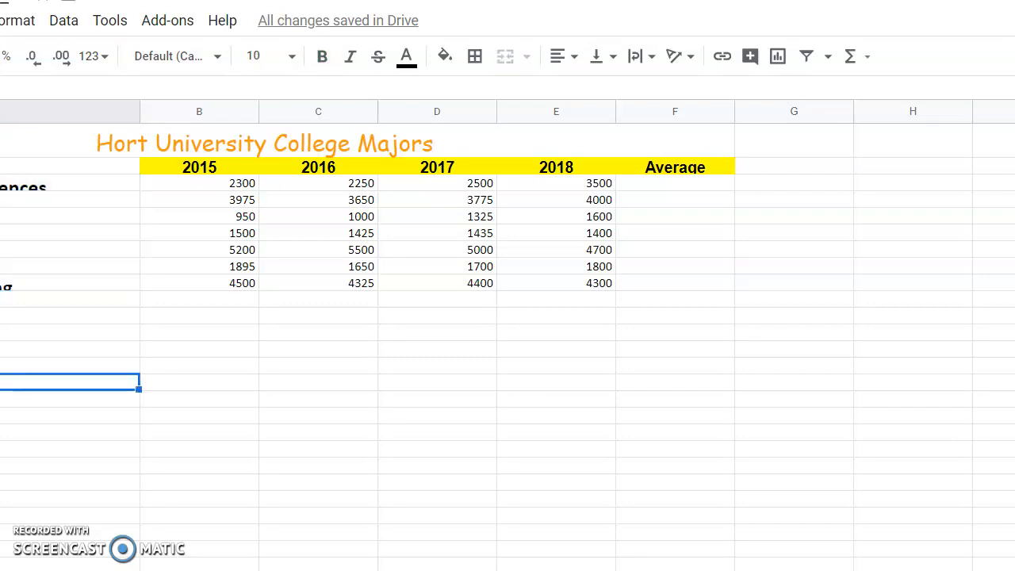
Set the height of rows 3 to 10 to 22 pixels.
click(2, 183)
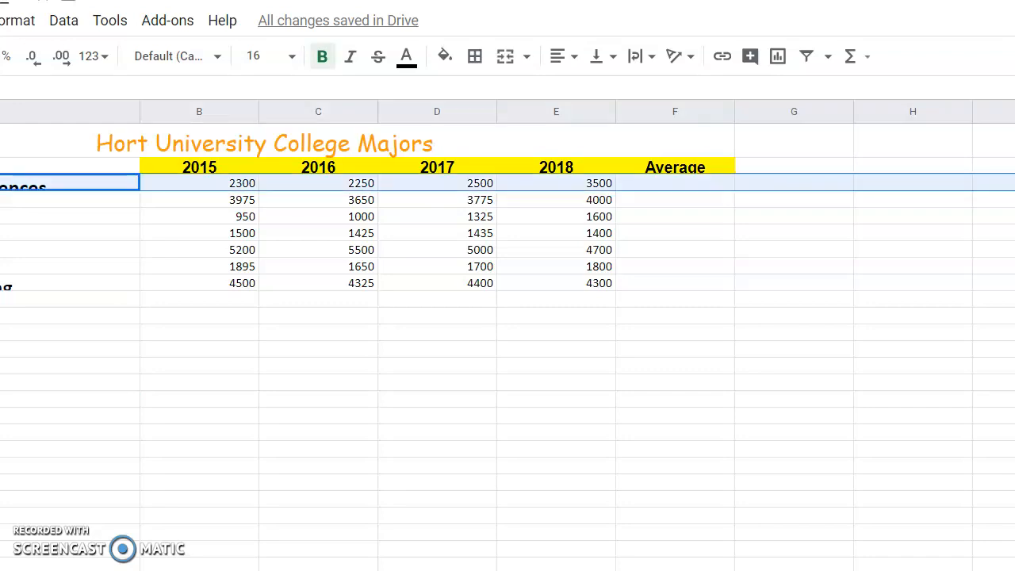
drag(2, 183, 2, 300)
click(1, 232)
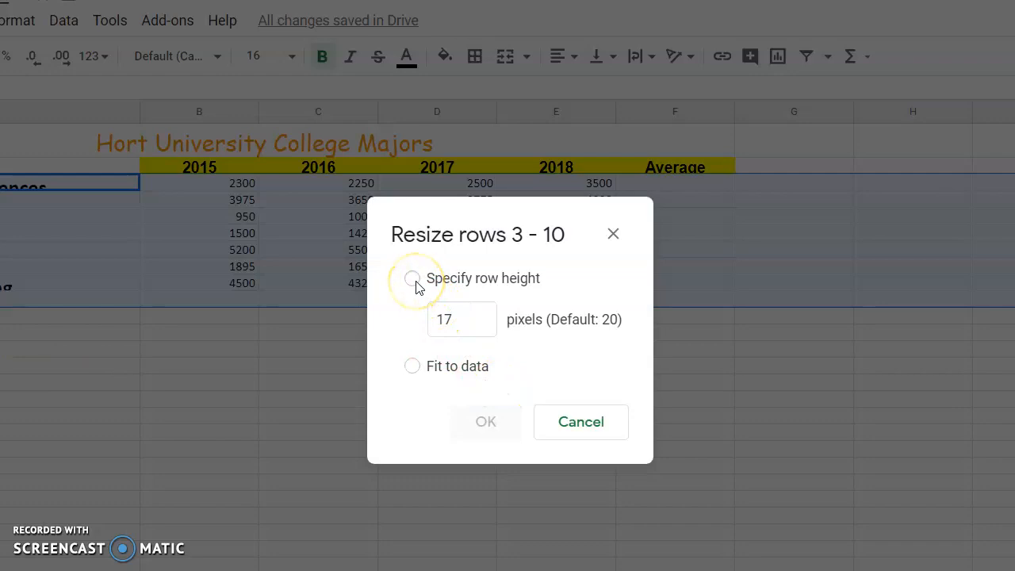
click(414, 283)
click(461, 318)
key(BackSpace)
key(BackSpace)
text(22)
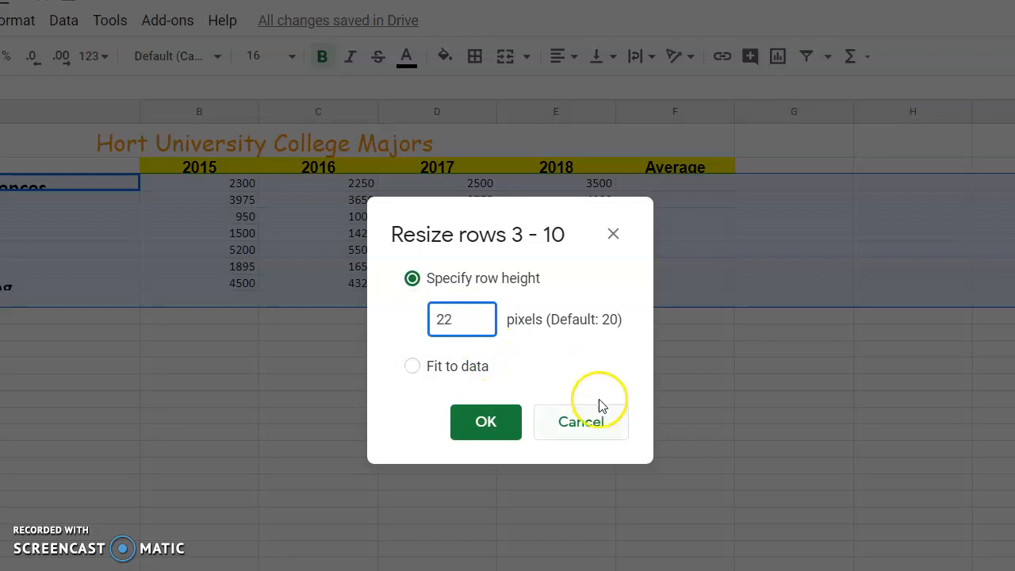
click(470, 423)
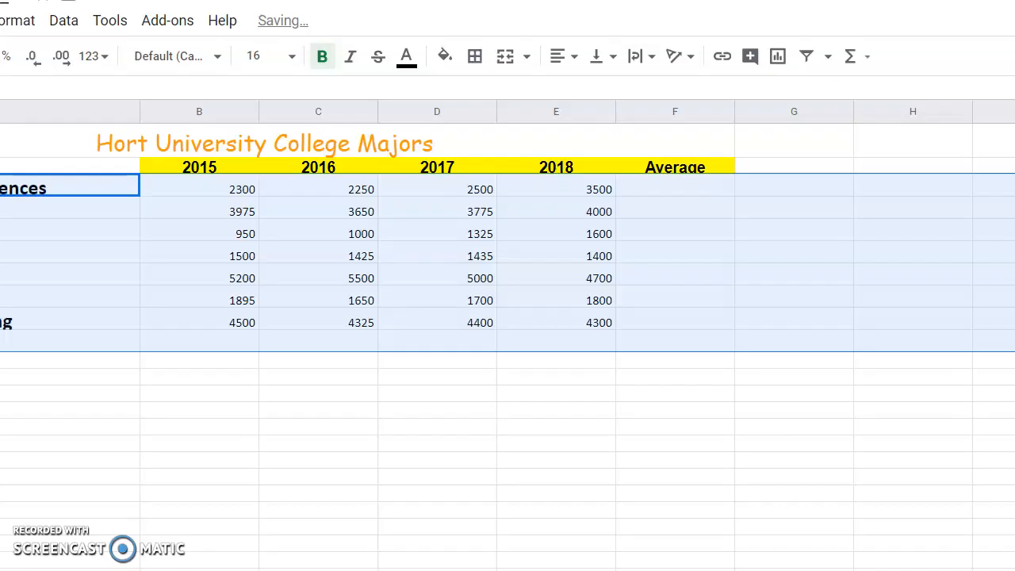
click(68, 393)
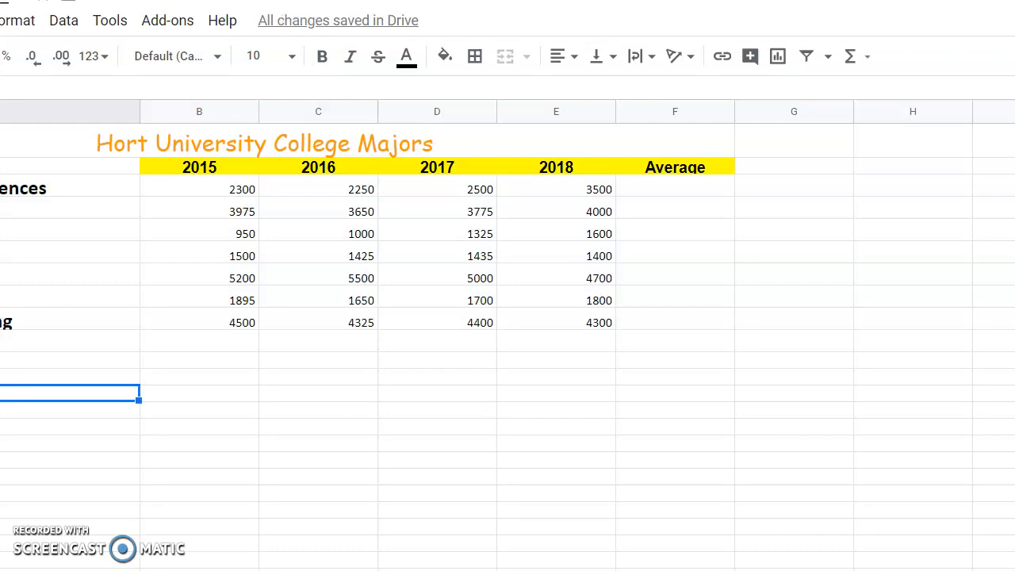
click(224, 407)
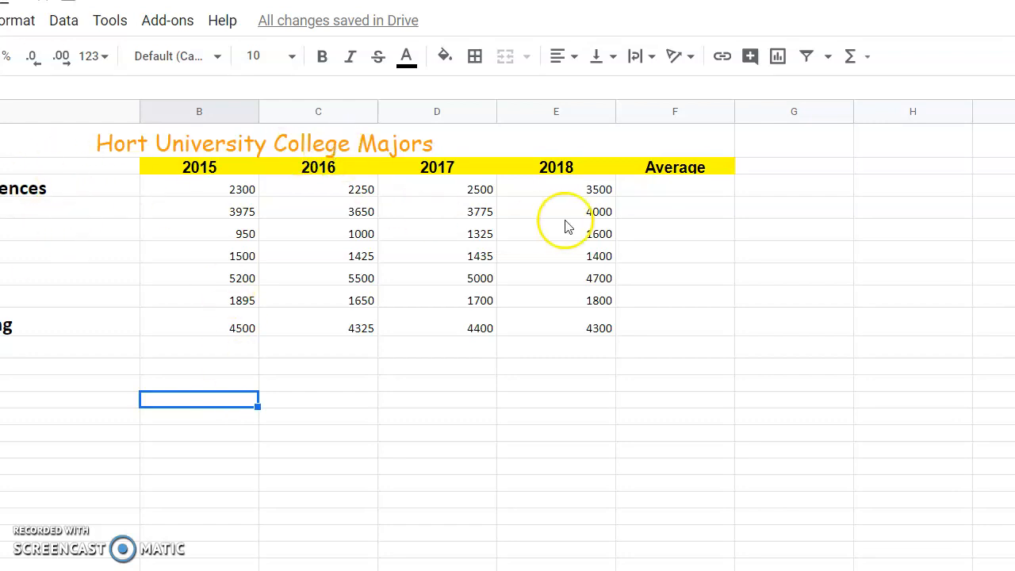
Sort the range A2:F9 by column A from A to Z, treating the first row as a header row.
click(12, 169)
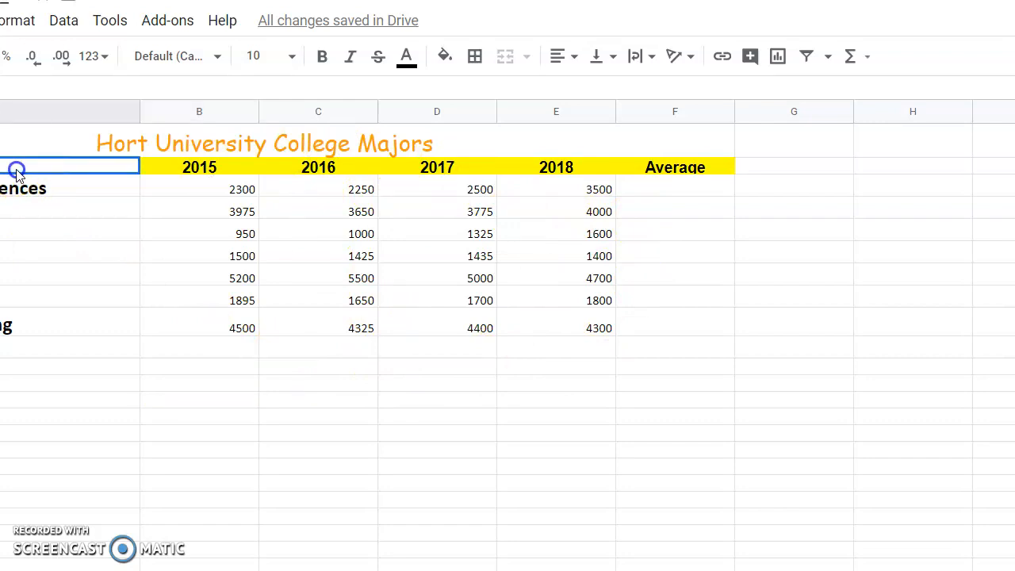
drag(17, 173, 654, 313)
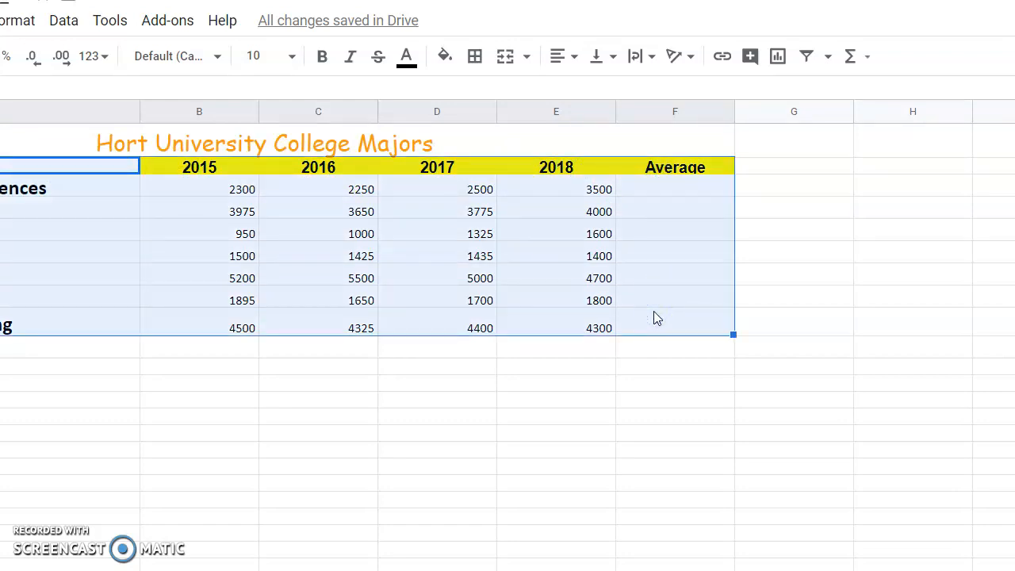
click(57, 26)
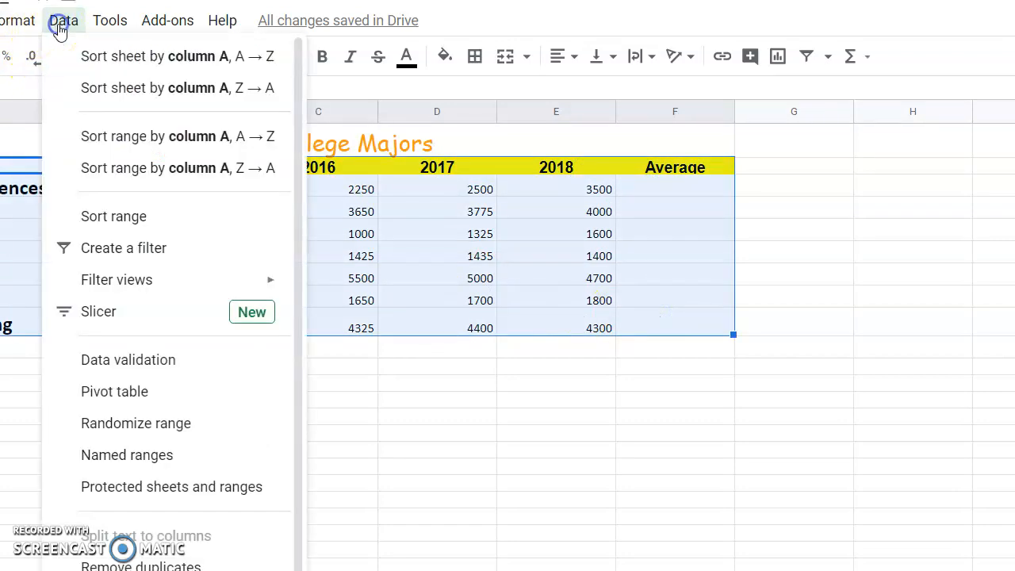
click(88, 211)
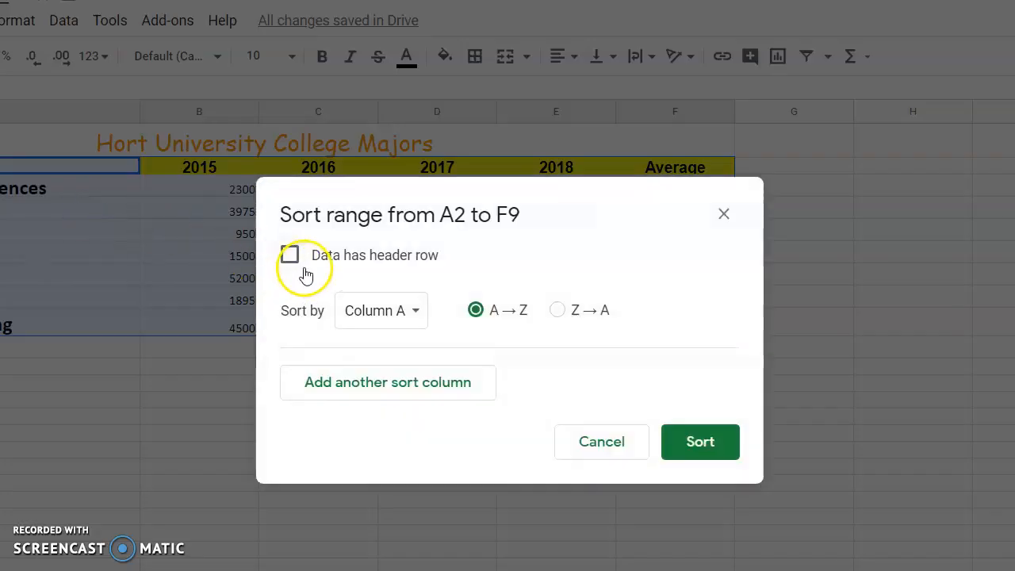
click(289, 255)
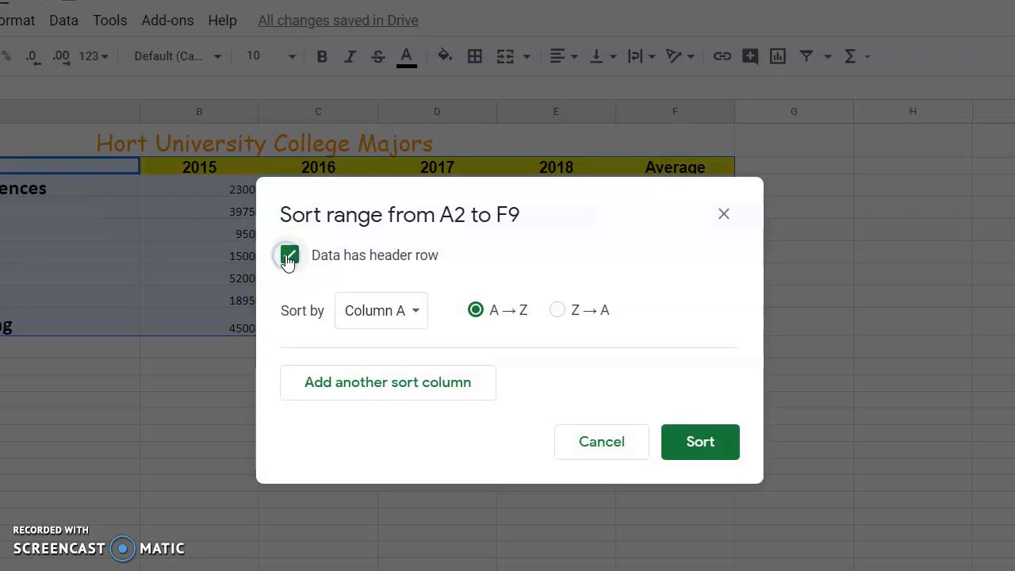
click(680, 440)
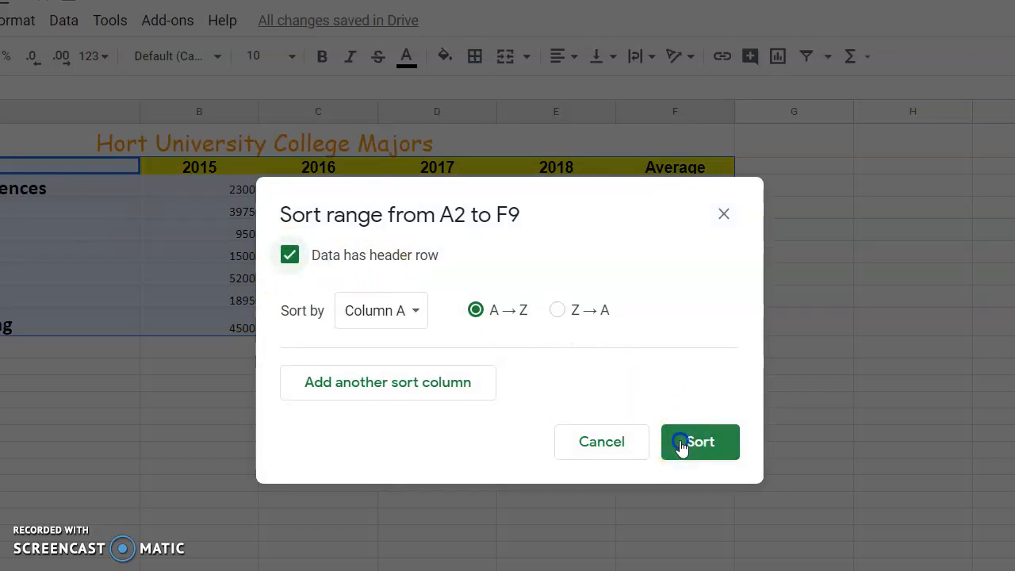
click(49, 441)
click(49, 220)
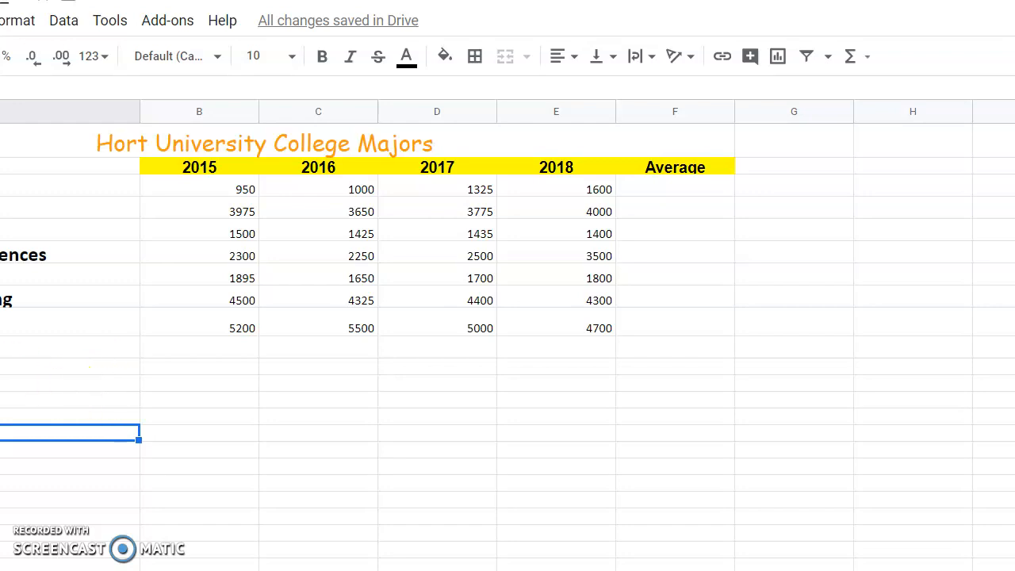
Enter a row label starting with "T" in A10, directly below the last major.
click(31, 347)
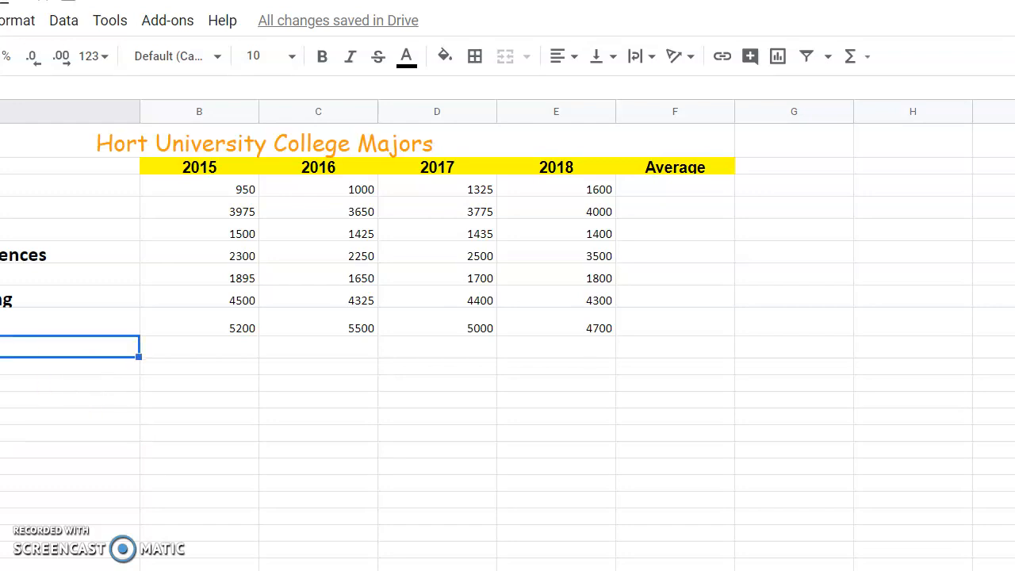
text(T)
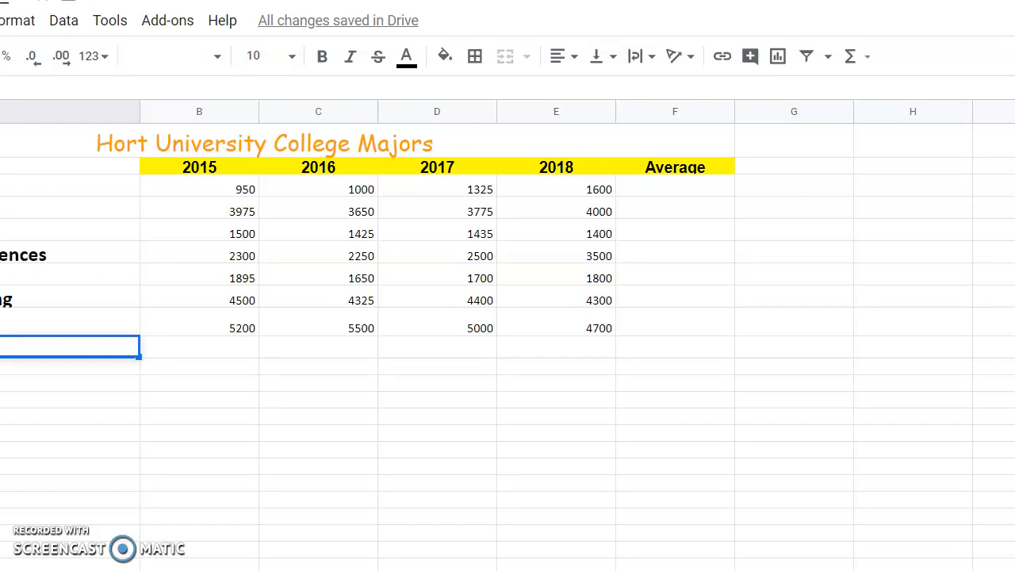
key(Return)
Format the row label in A10 as bold 16 pt text.
click(70, 347)
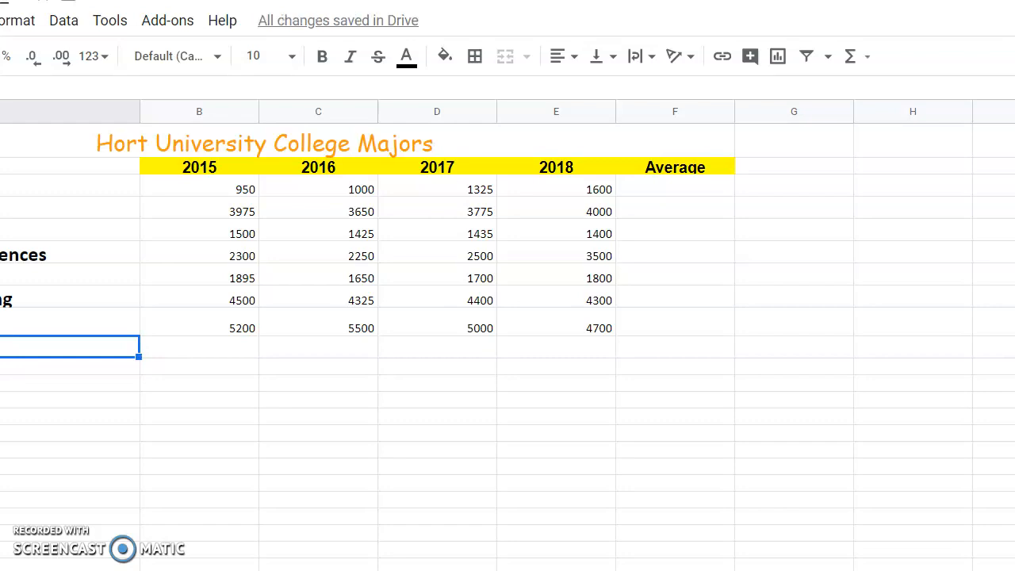
click(70, 321)
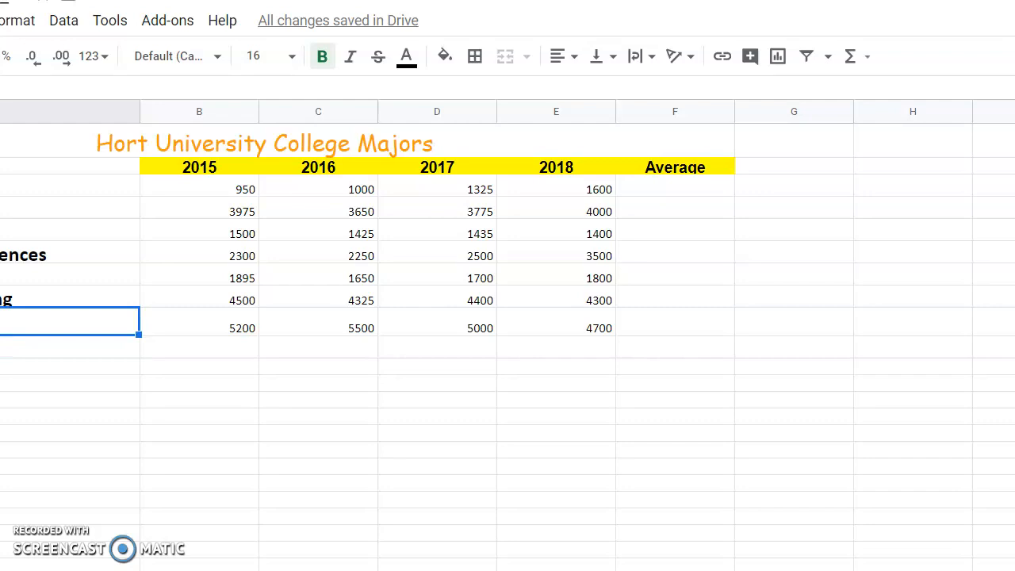
key(Down)
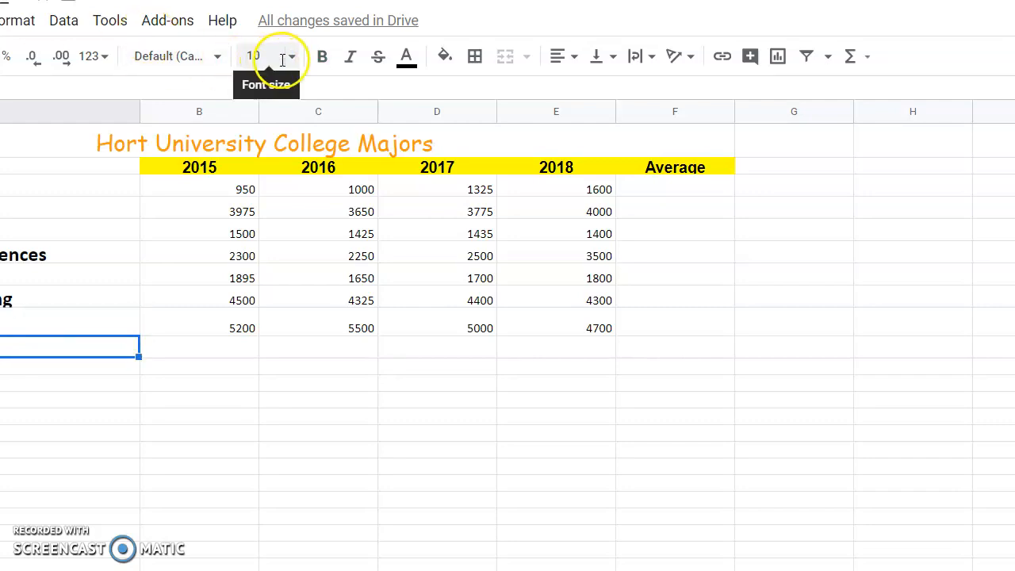
click(292, 60)
text(16)
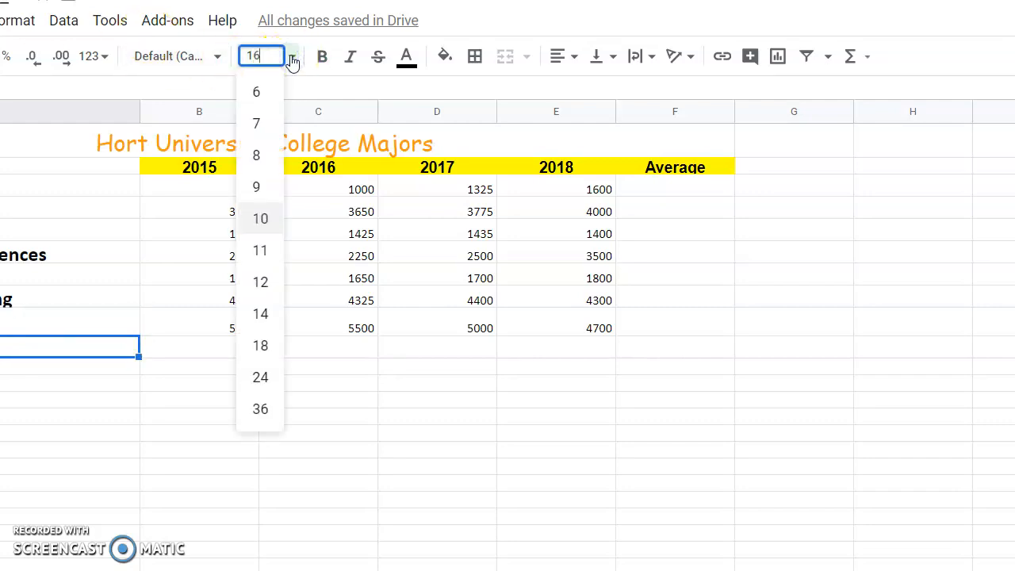
click(319, 60)
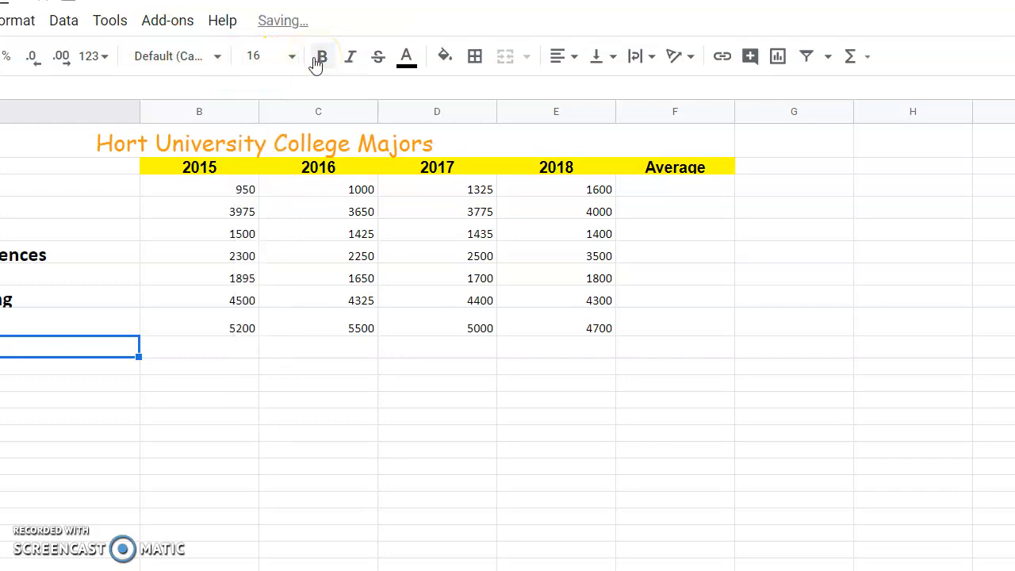
click(320, 59)
key(Down)
key(Down)
key(Down)
key(Down)
key(Down)
key(Down)
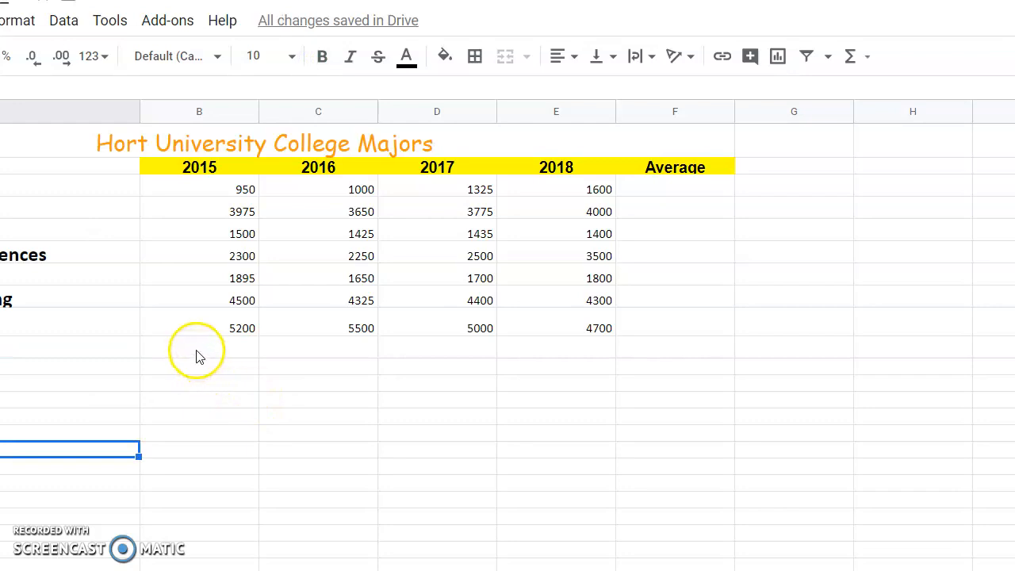
click(198, 350)
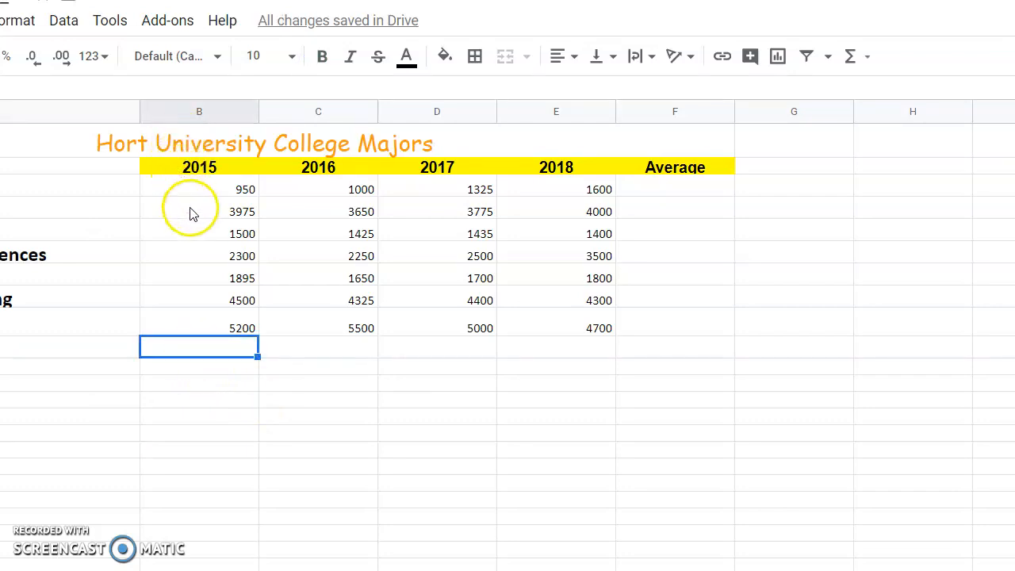
drag(215, 351, 587, 353)
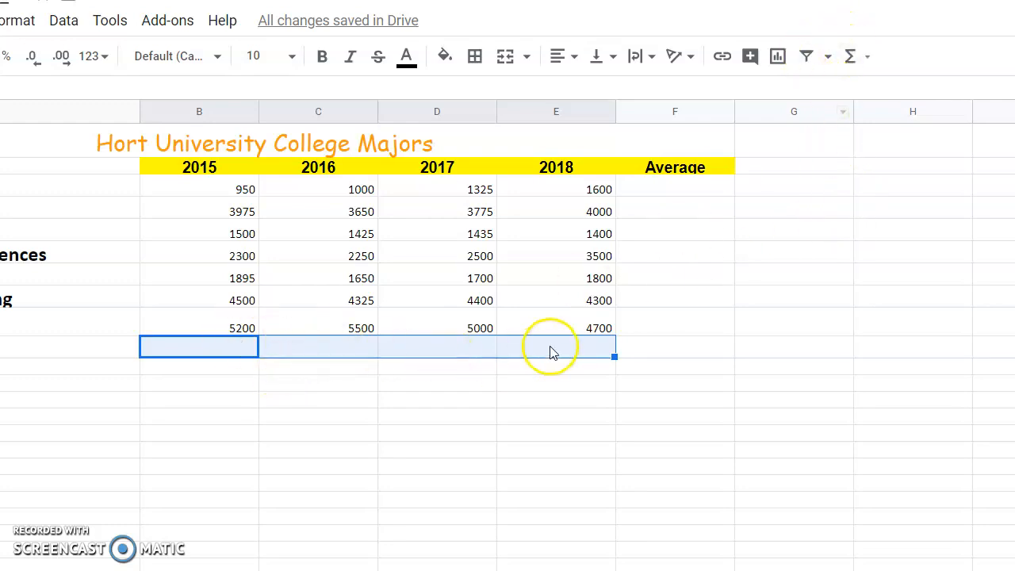
click(858, 56)
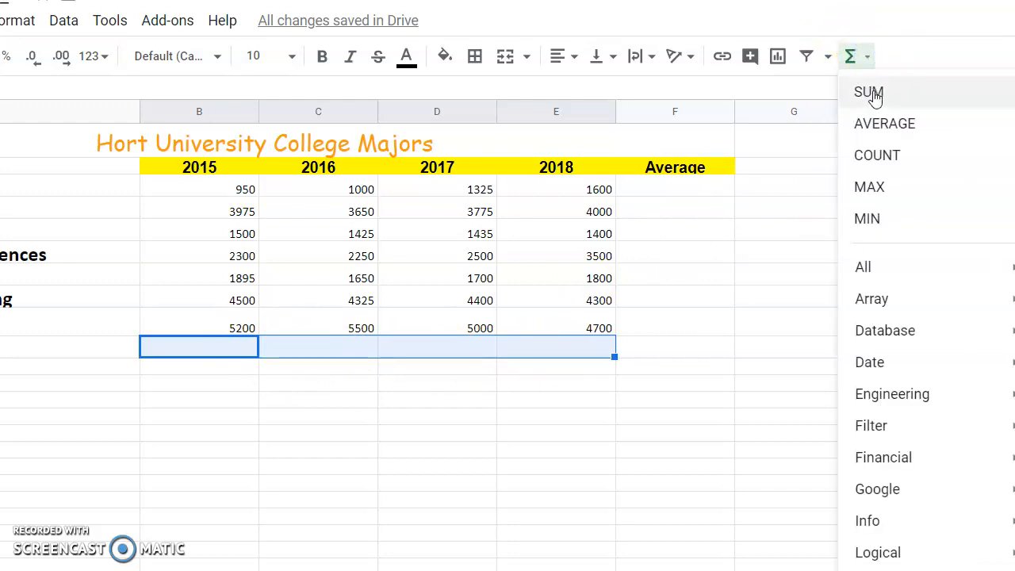
click(869, 92)
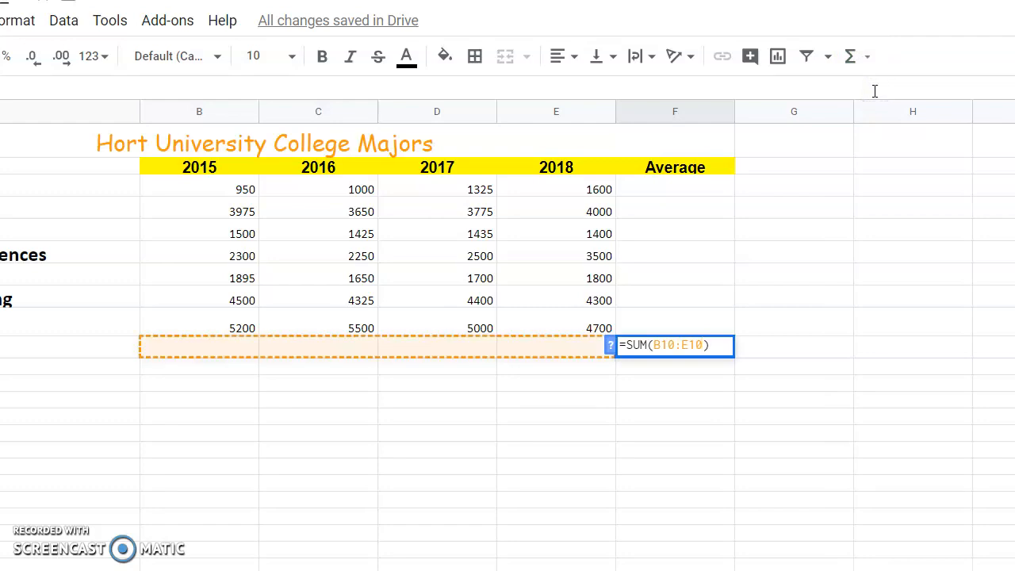
key(Return)
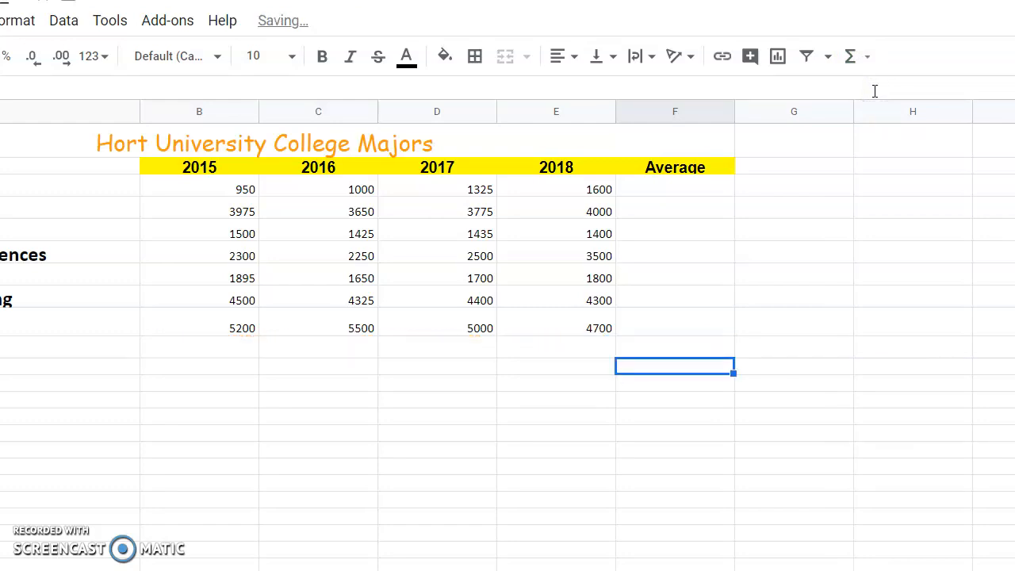
click(697, 336)
key(Delete)
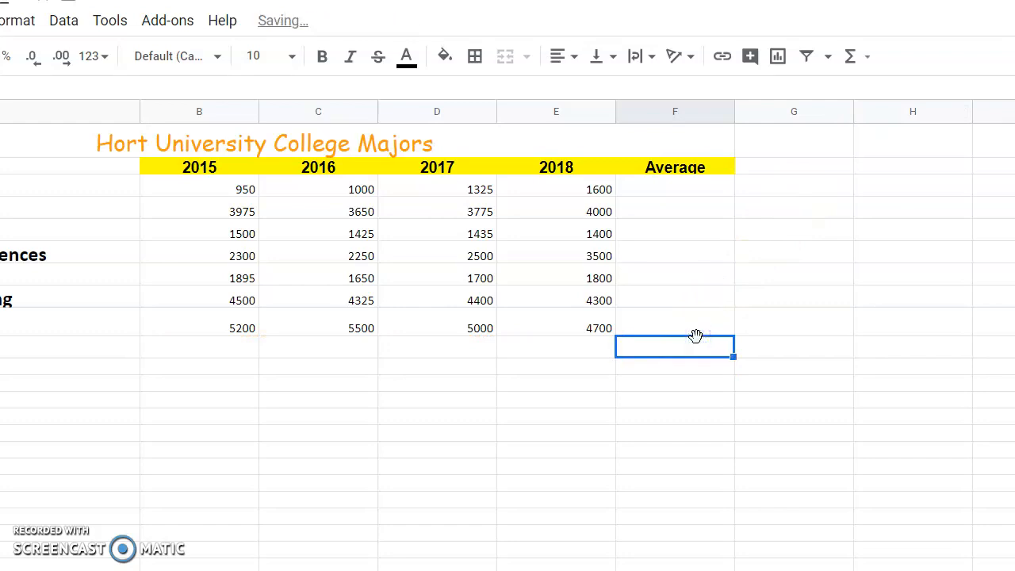
Total the 2015 column in B10 with a SUM formula over B3:B9.
click(231, 349)
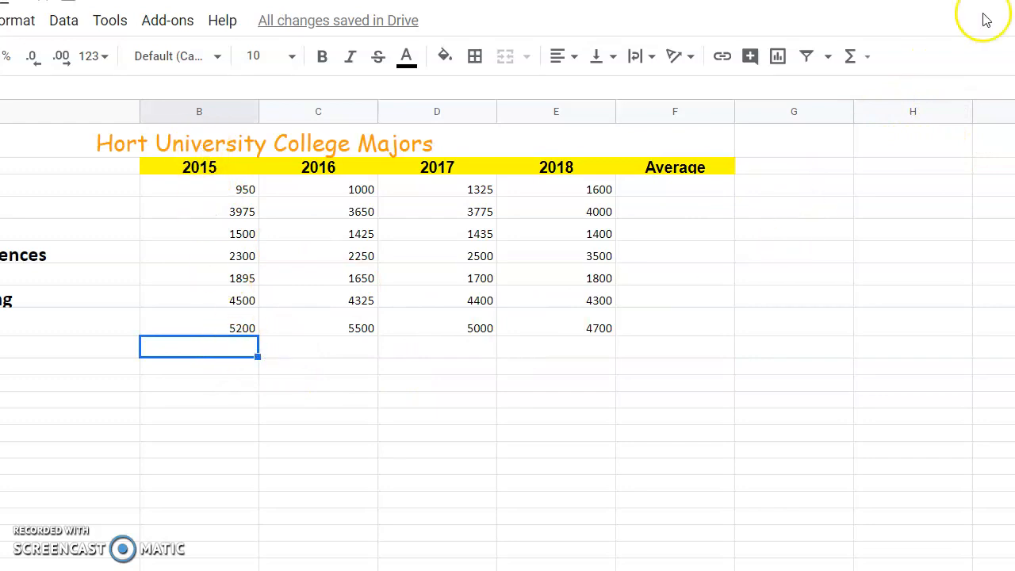
click(850, 57)
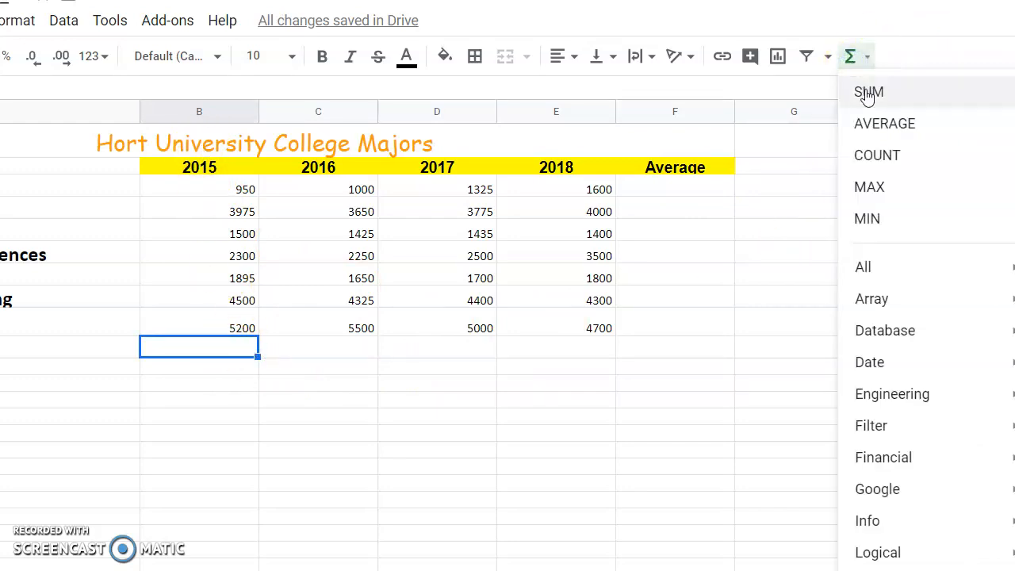
click(865, 90)
drag(227, 187, 222, 321)
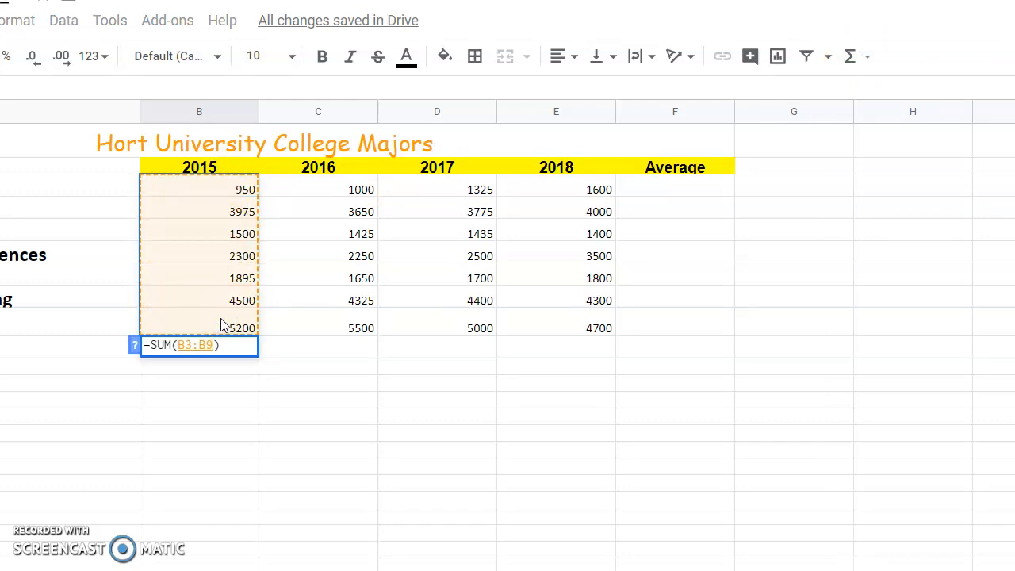
key(Return)
Fill the SUM formula from B10 across C10:E10 to total the 2016, 2017 and 2018 columns.
click(218, 347)
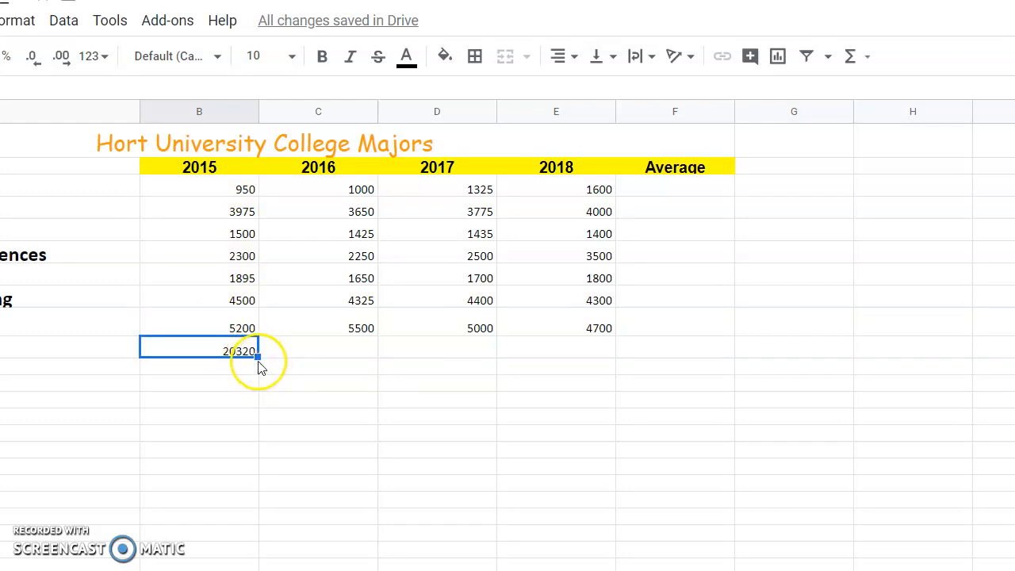
drag(257, 359, 599, 361)
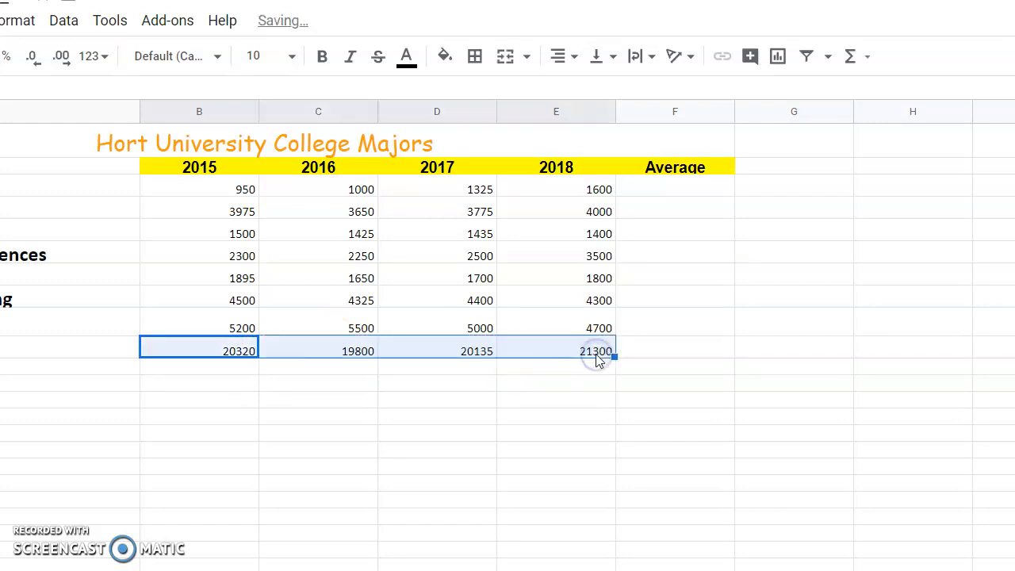
click(553, 401)
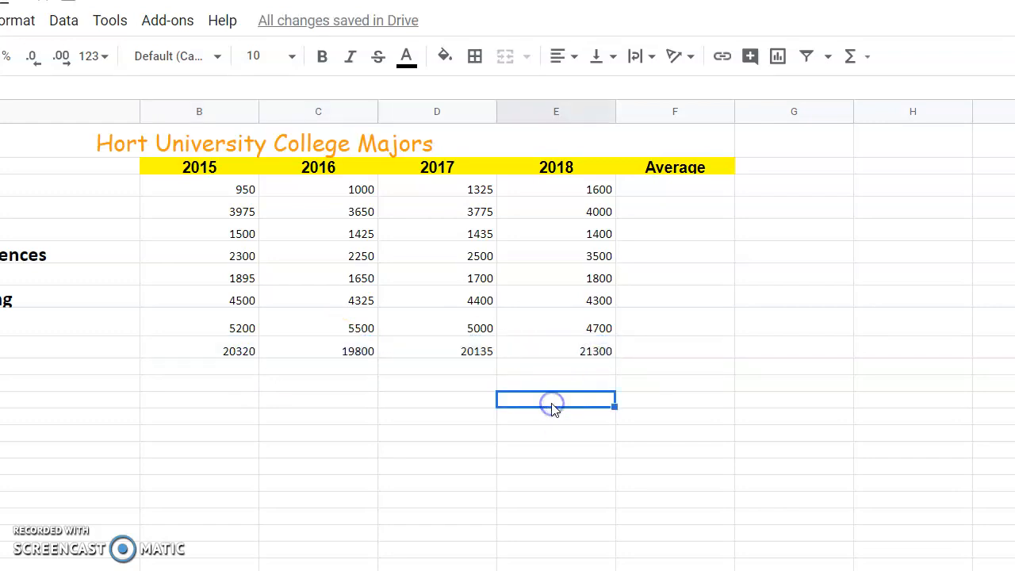
drag(580, 192, 579, 329)
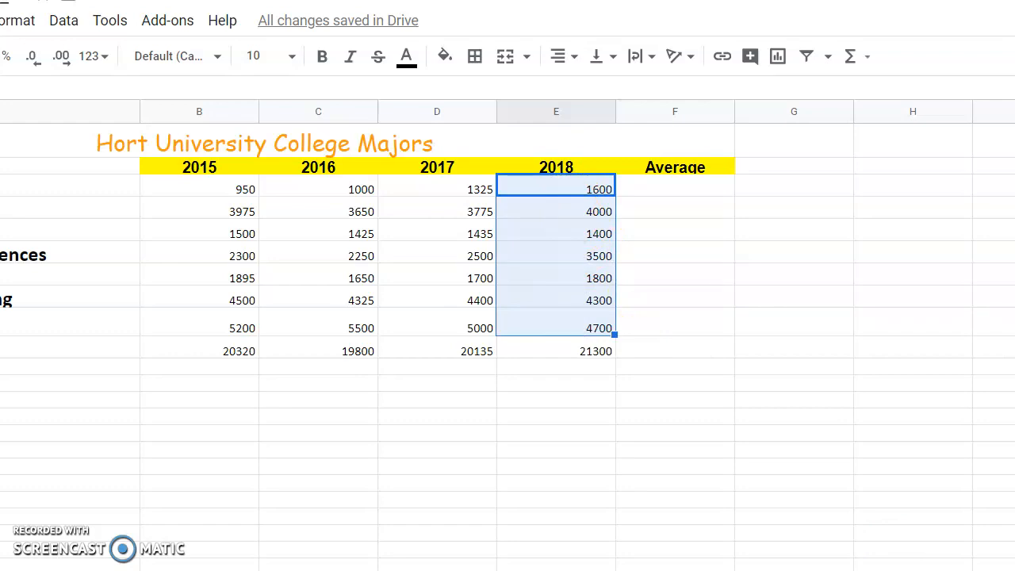
click(610, 417)
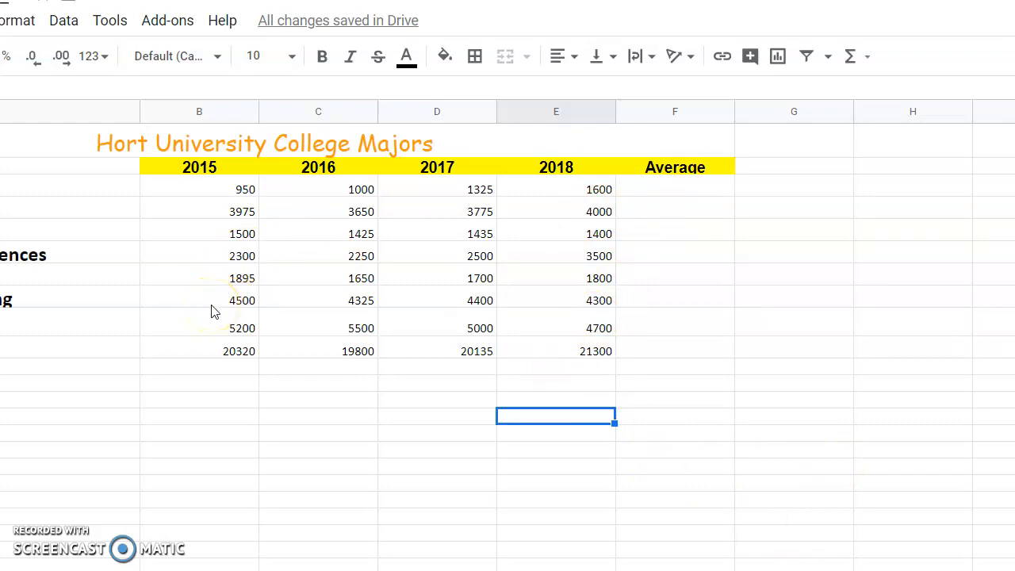
Give the totals row B10:F10 a thin top border and a double-line bottom border.
click(240, 351)
drag(239, 352, 695, 346)
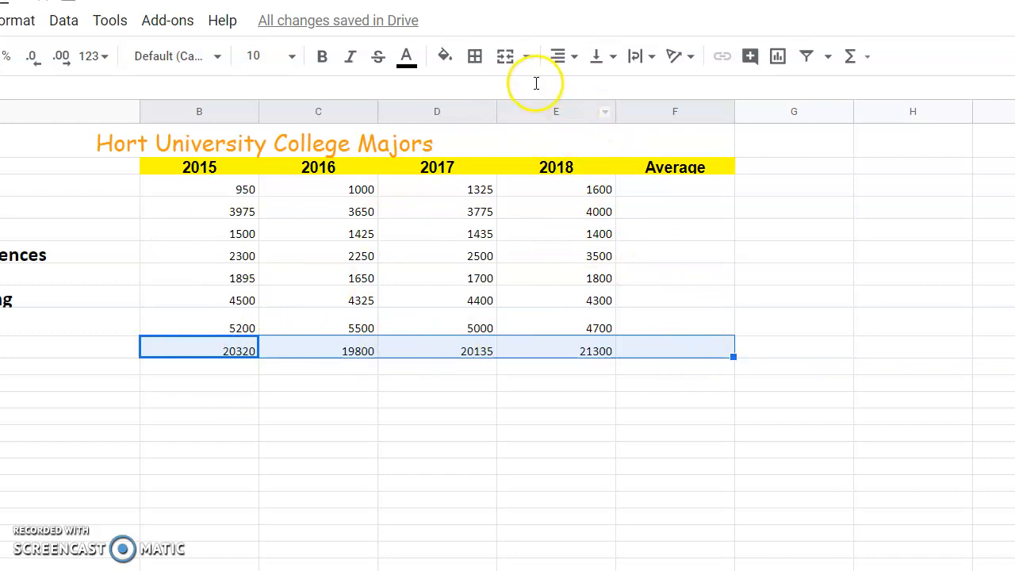
click(474, 59)
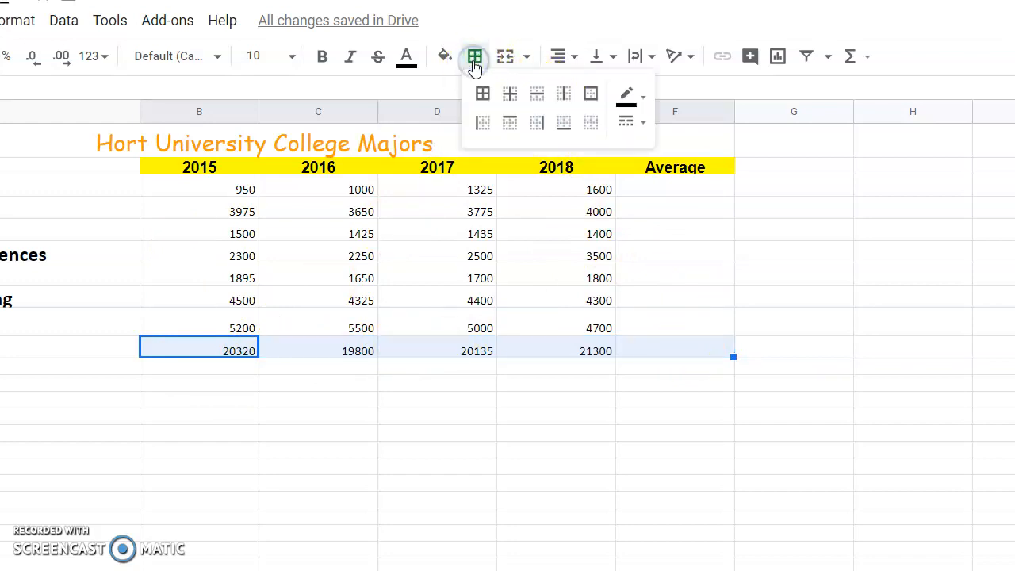
click(510, 125)
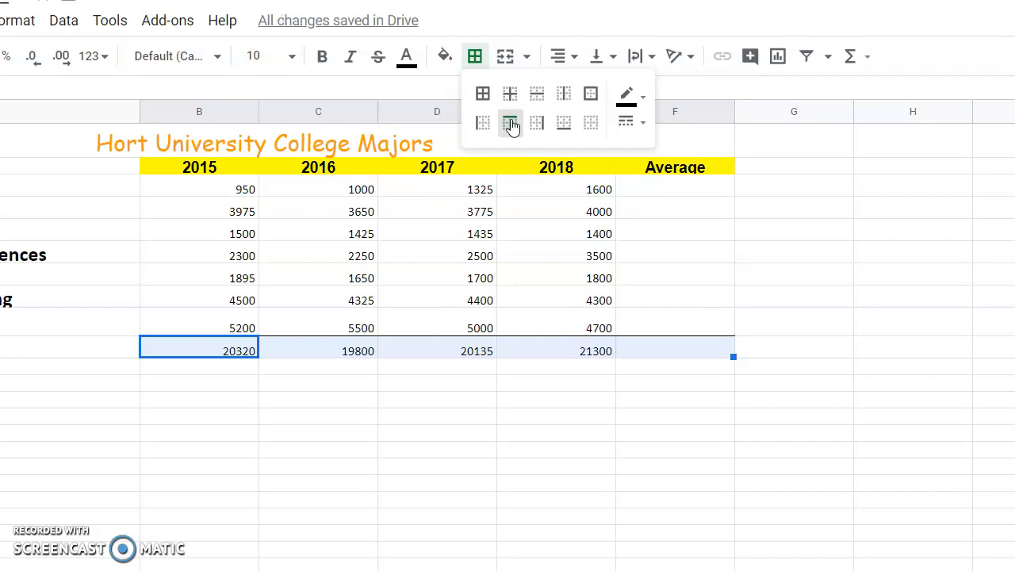
click(565, 125)
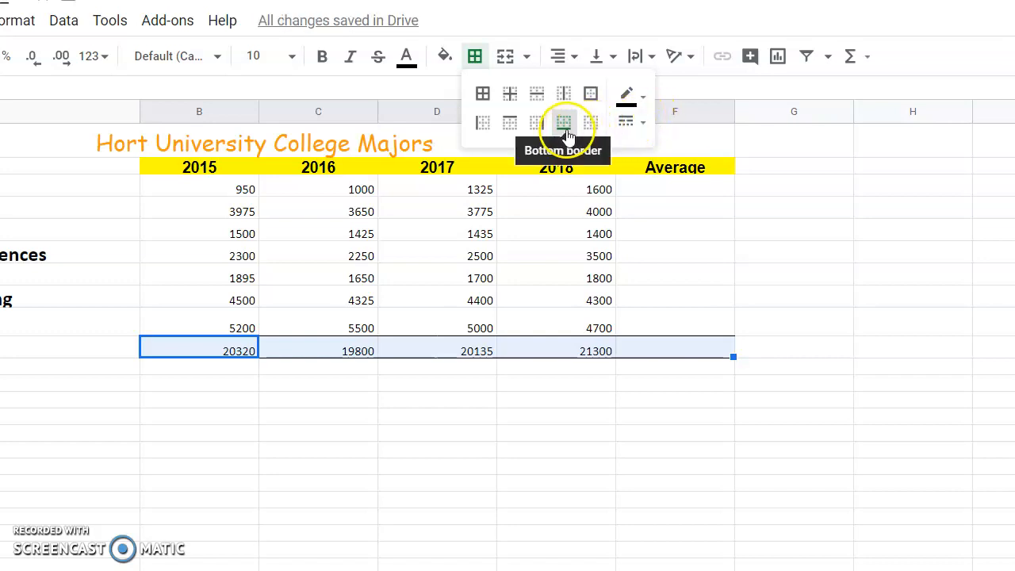
click(640, 120)
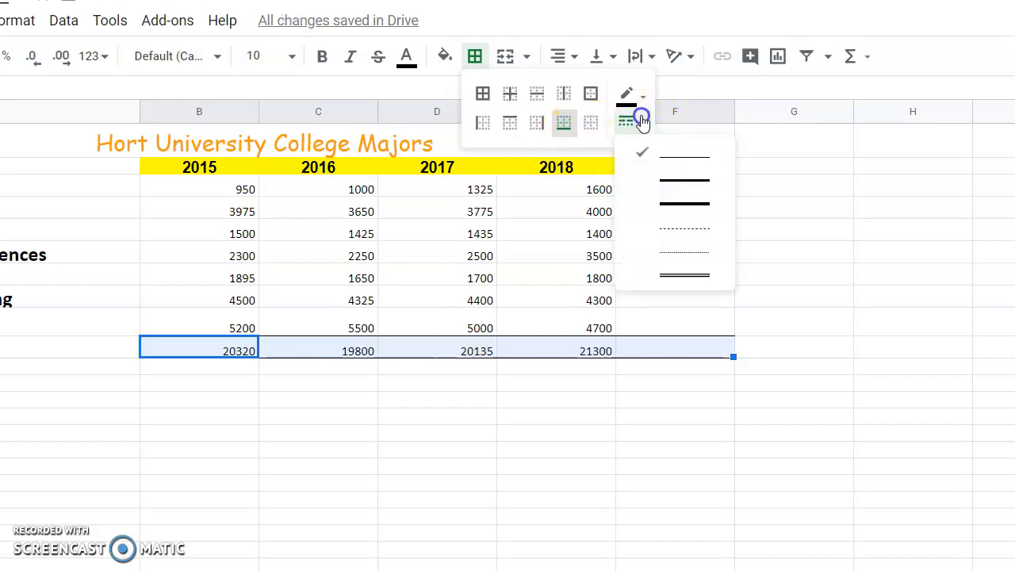
click(676, 275)
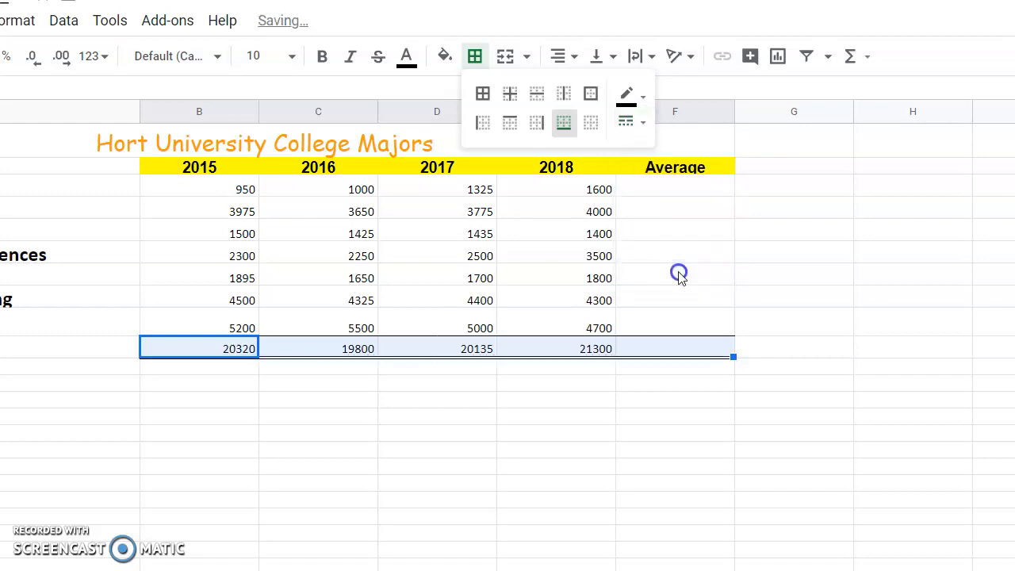
click(492, 438)
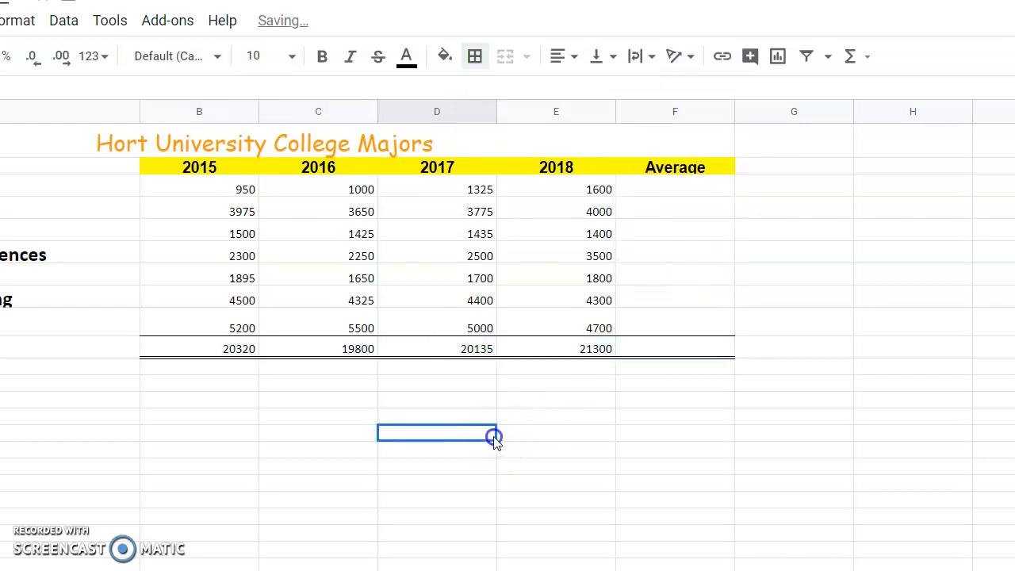
Fill the totals row B10:F10 with light green.
drag(222, 346, 675, 353)
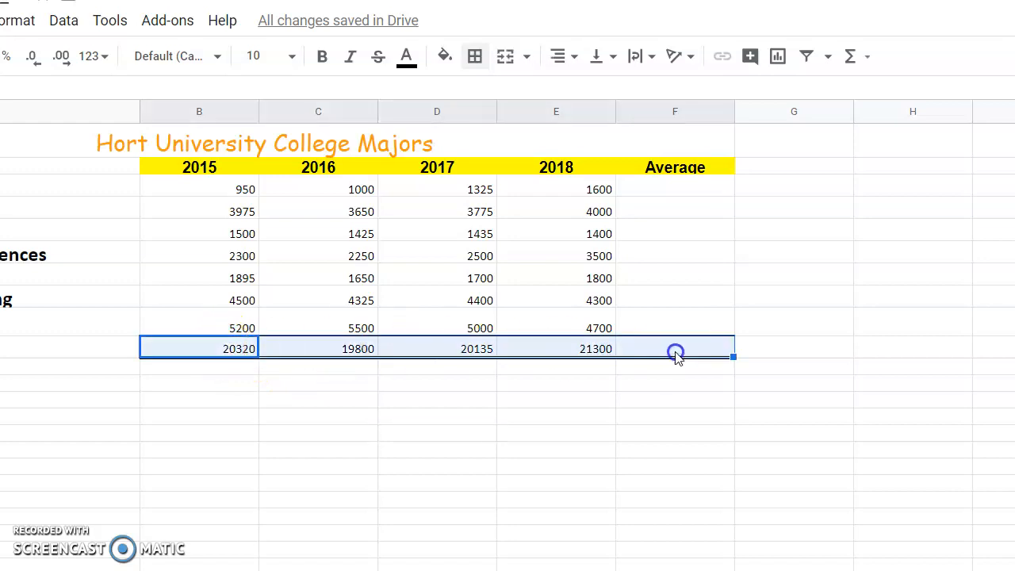
click(445, 56)
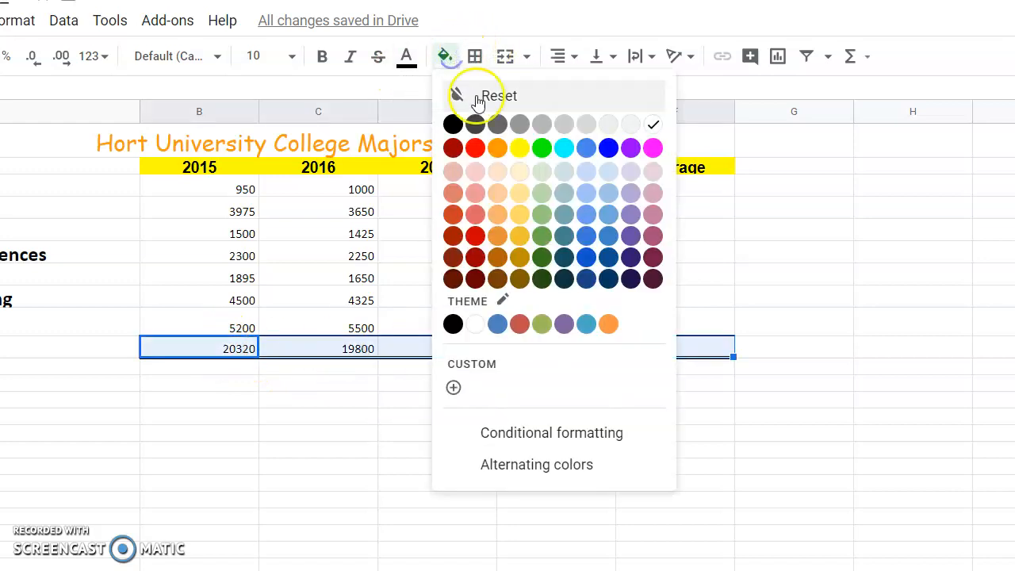
click(542, 214)
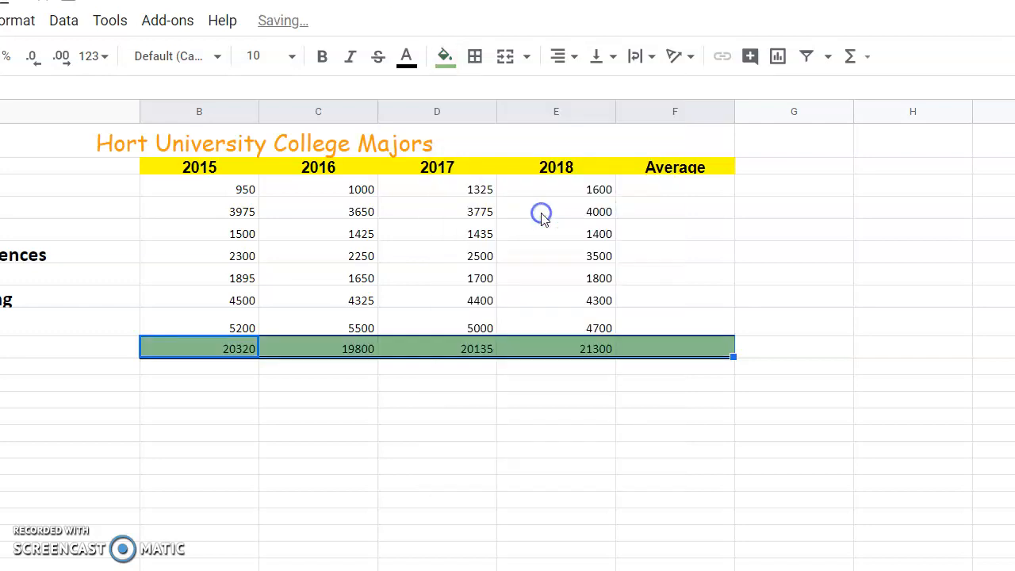
click(350, 496)
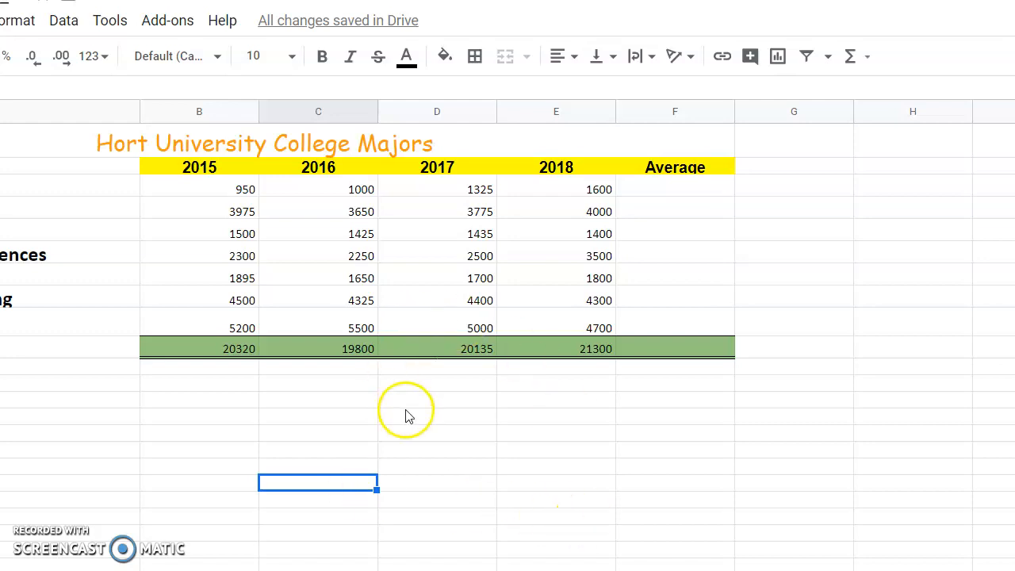
scroll(373, 348, down, 1)
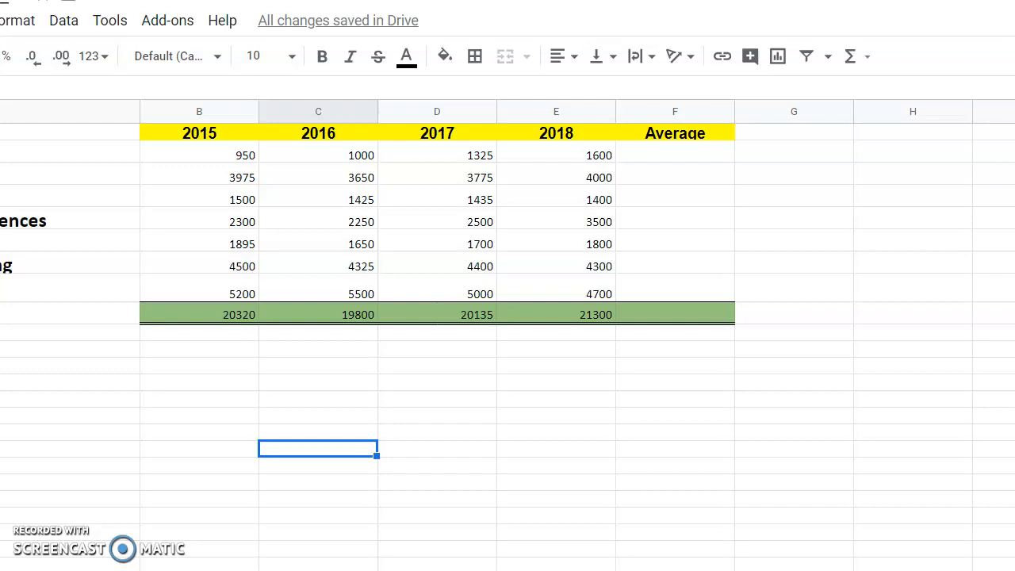
drag(819, 134, 813, 197)
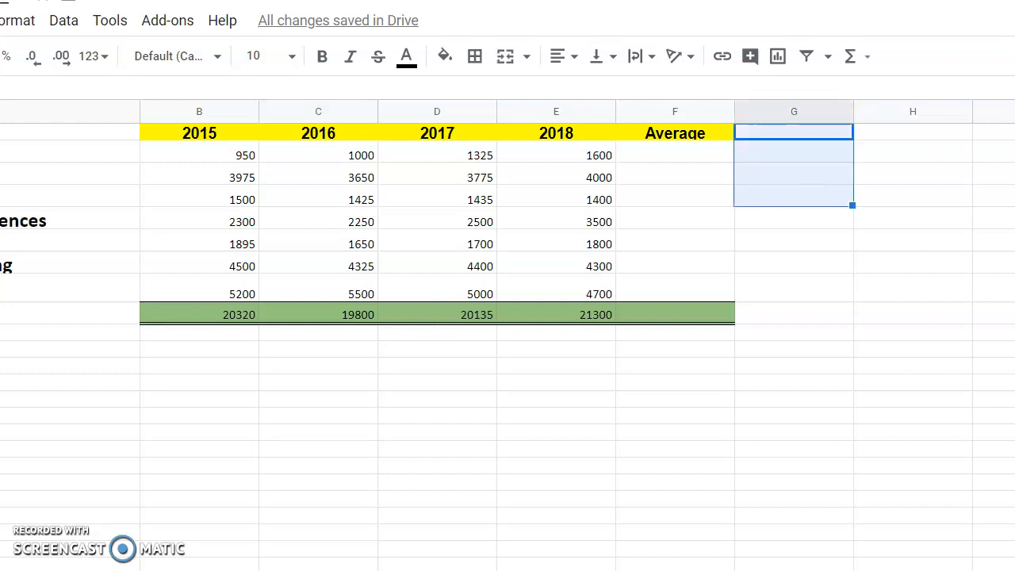
scroll(508, 317, up, 1)
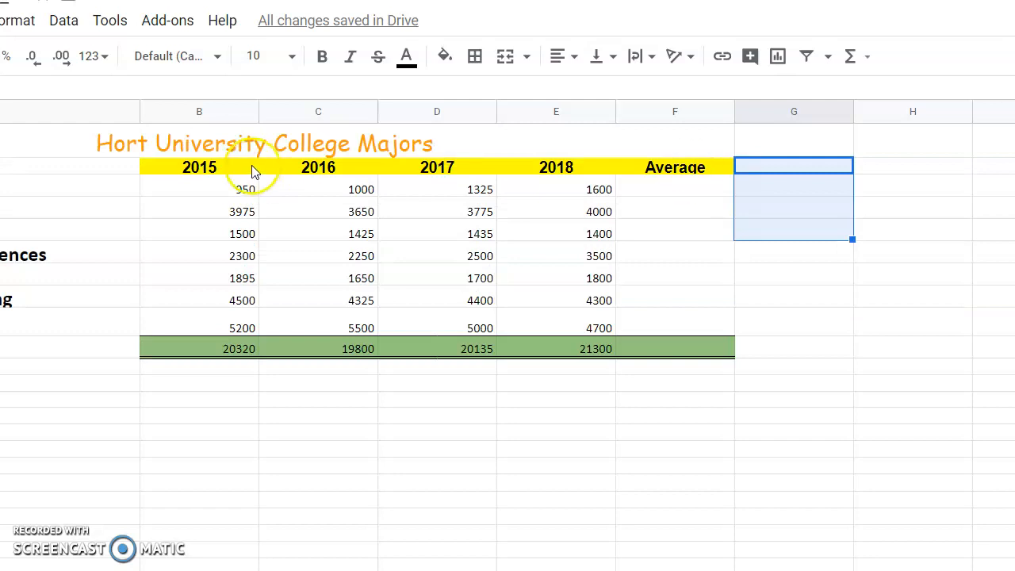
Format B3:F10 as Number with thousands separators and no decimal places.
drag(245, 189, 690, 354)
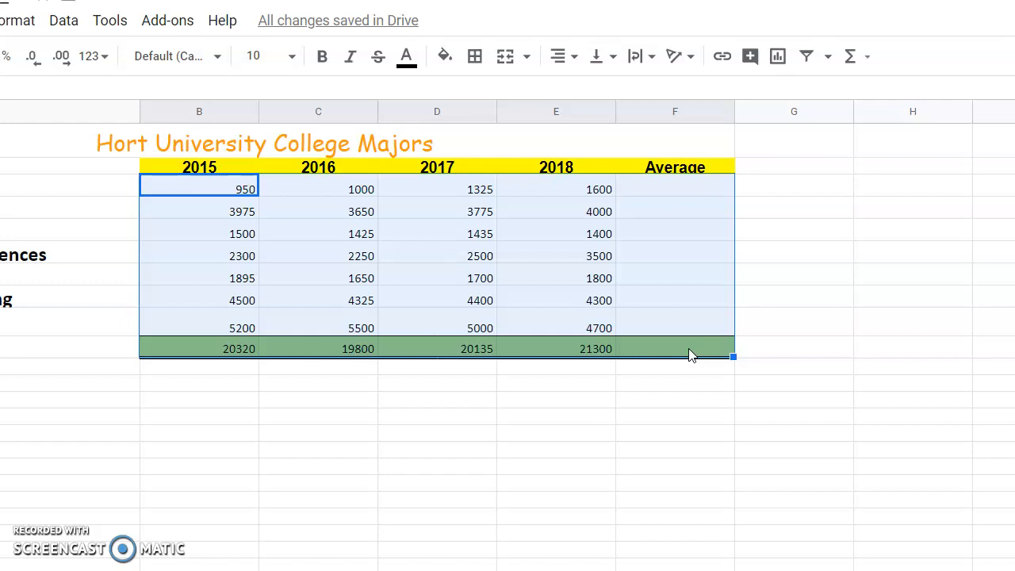
click(109, 65)
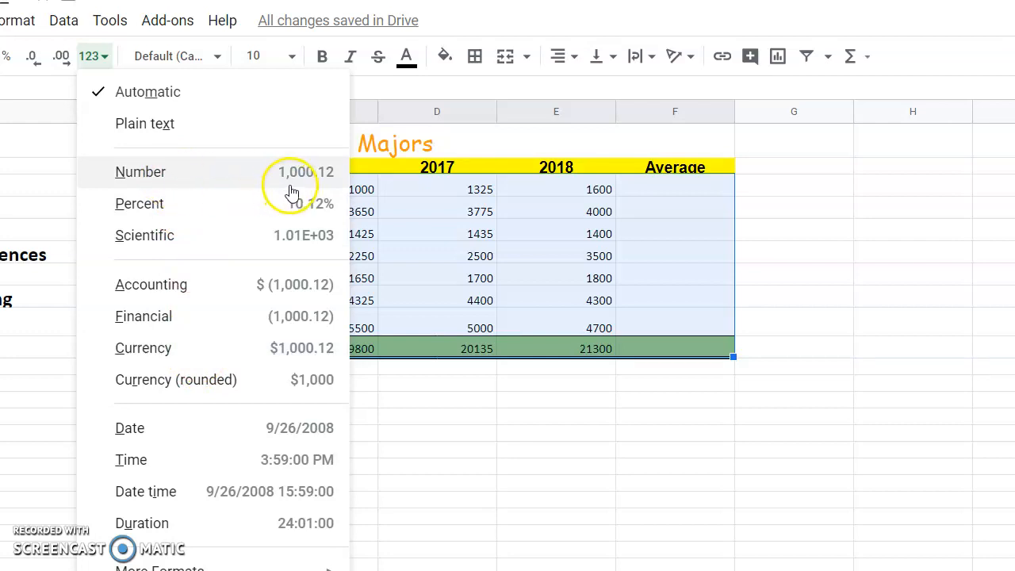
click(203, 181)
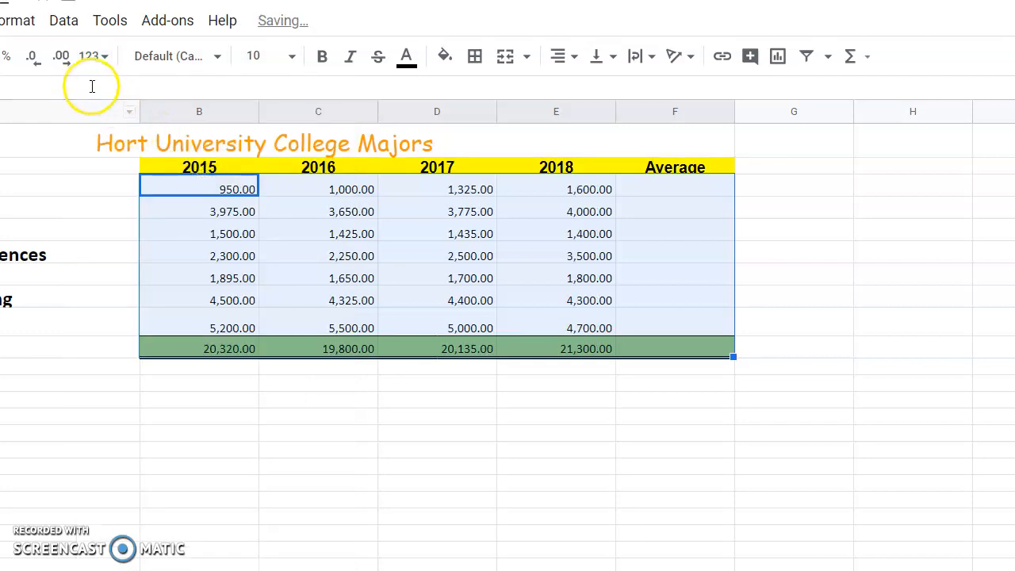
click(36, 62)
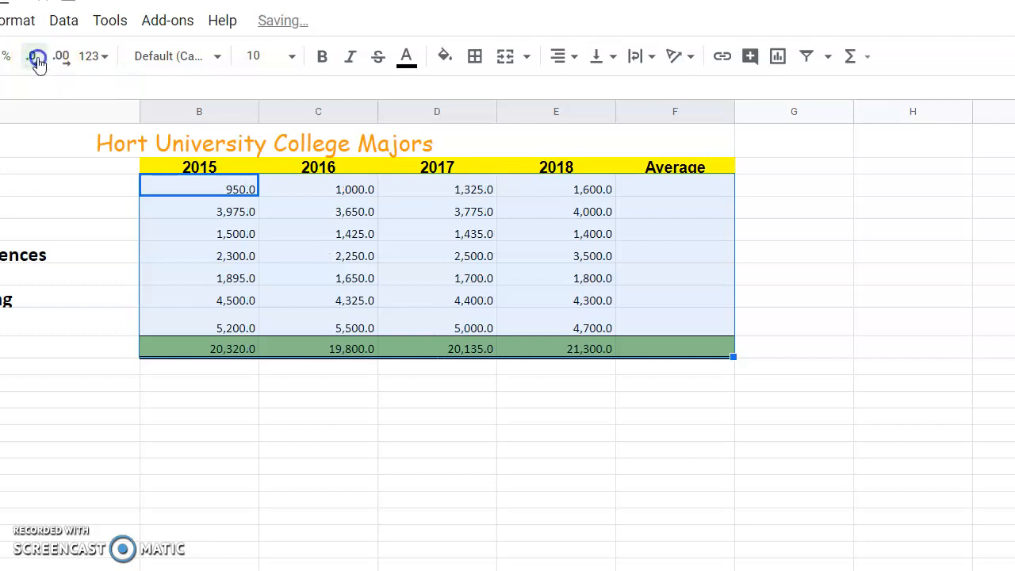
click(35, 62)
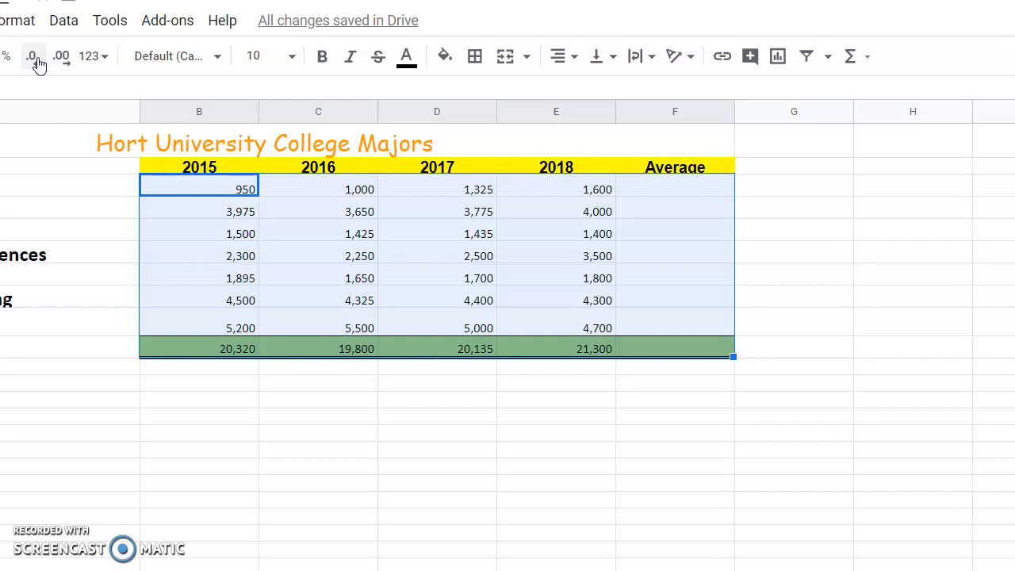
Calculate the first major's average in F3 with an AVERAGE formula over B3:E3.
click(685, 185)
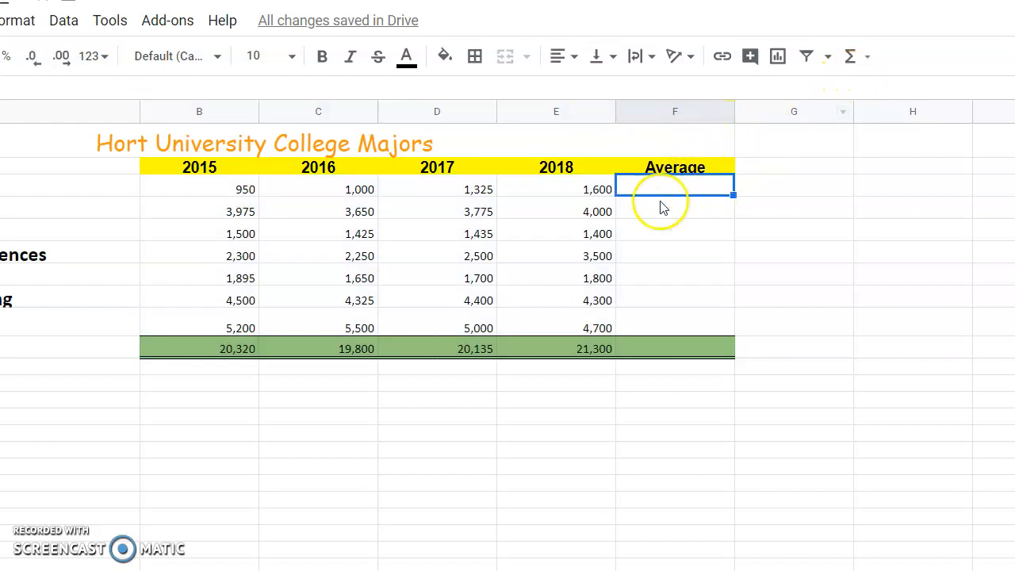
click(868, 57)
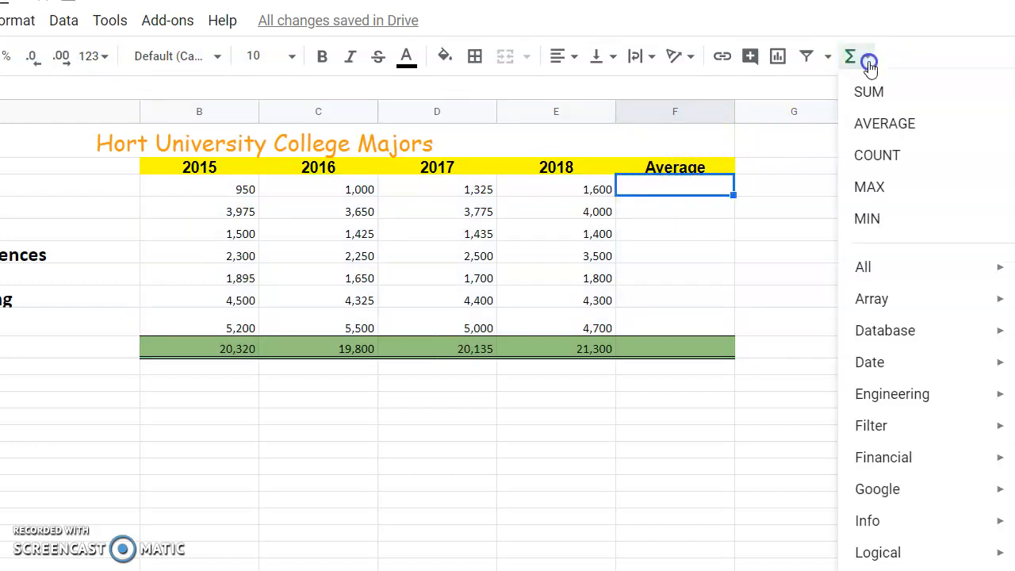
click(886, 127)
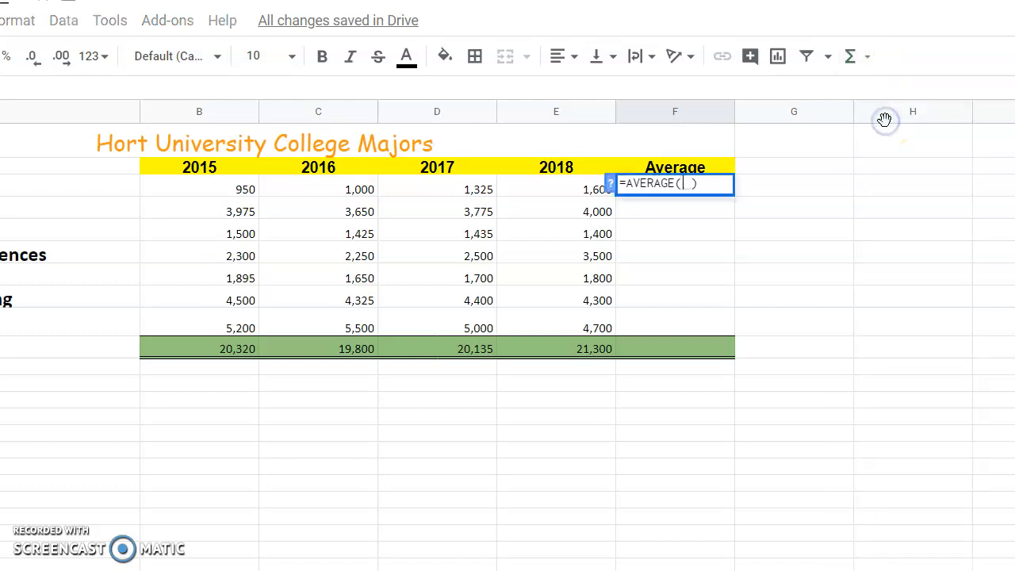
drag(220, 194, 546, 193)
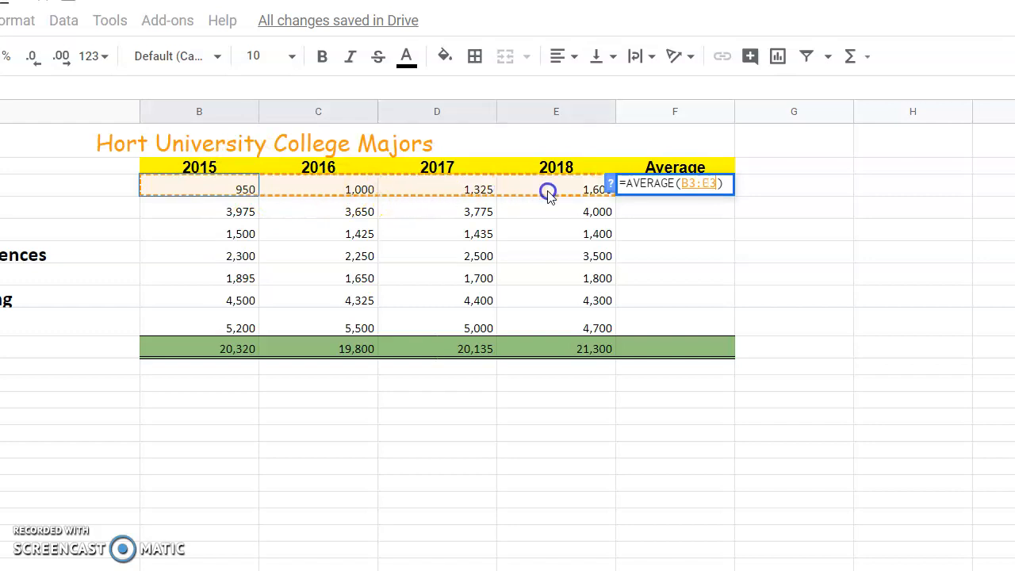
key(Return)
Fill the AVERAGE formula from F3 down to F10, including the totals row.
click(654, 188)
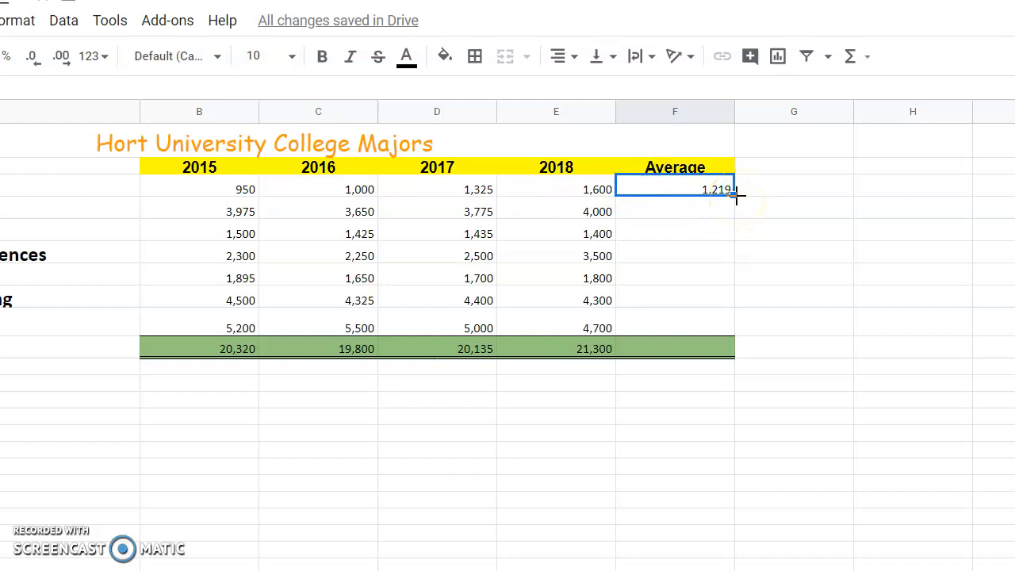
drag(736, 194, 716, 346)
click(676, 384)
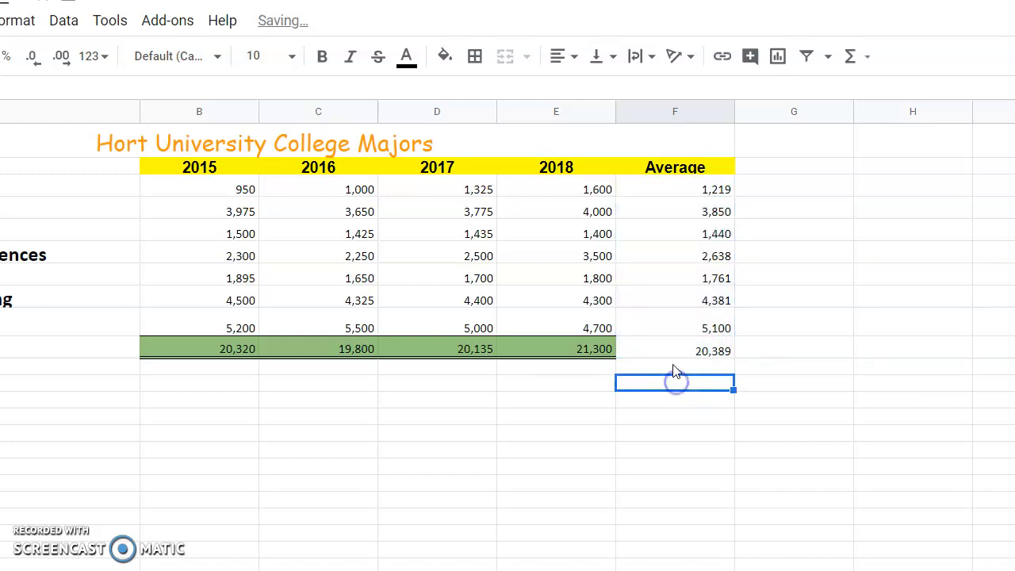
Copy the 2018 total cell E10, with its green fill and borders, into the Average column's total cell F10.
click(671, 351)
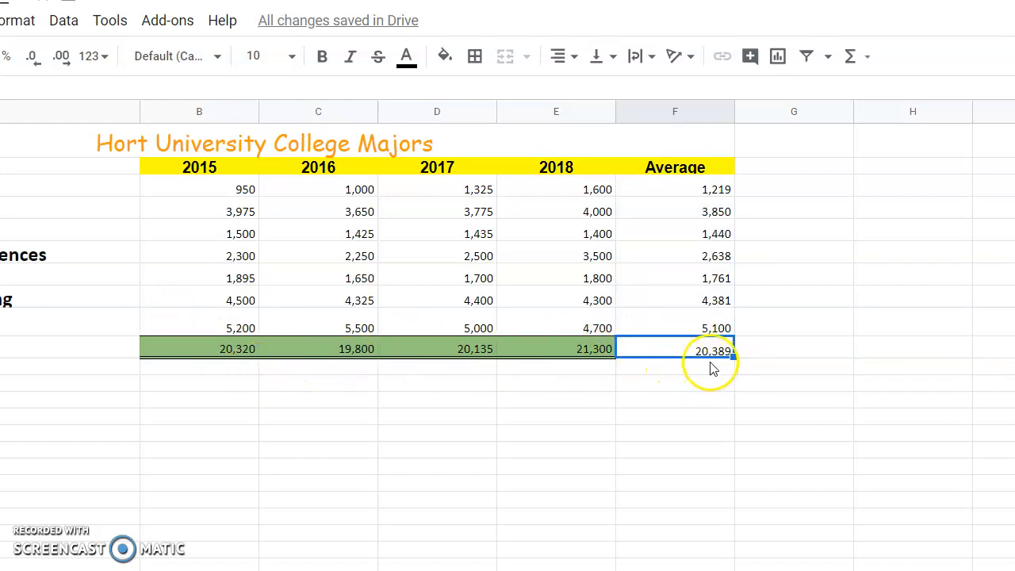
click(587, 354)
click(560, 357)
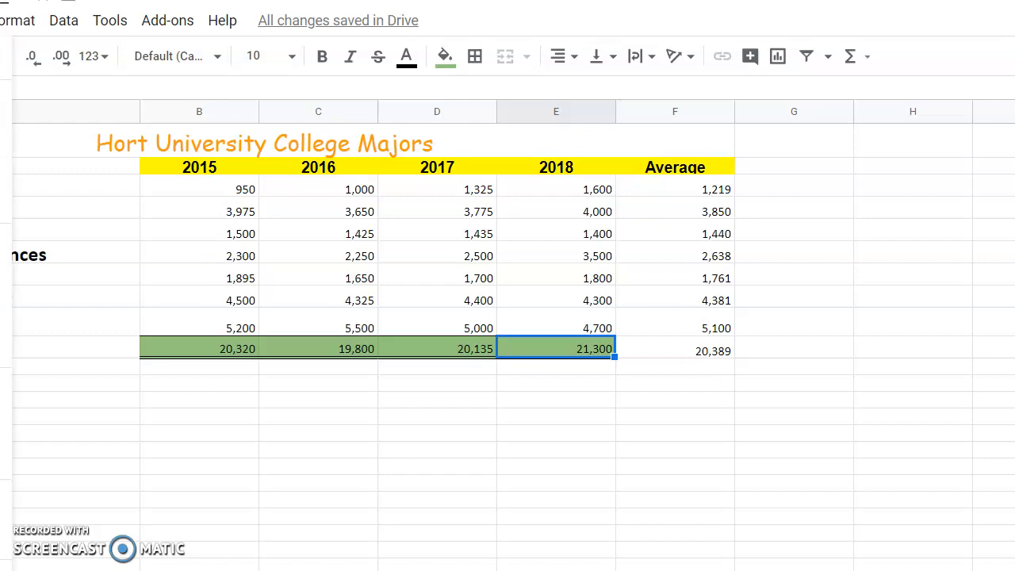
click(58, 199)
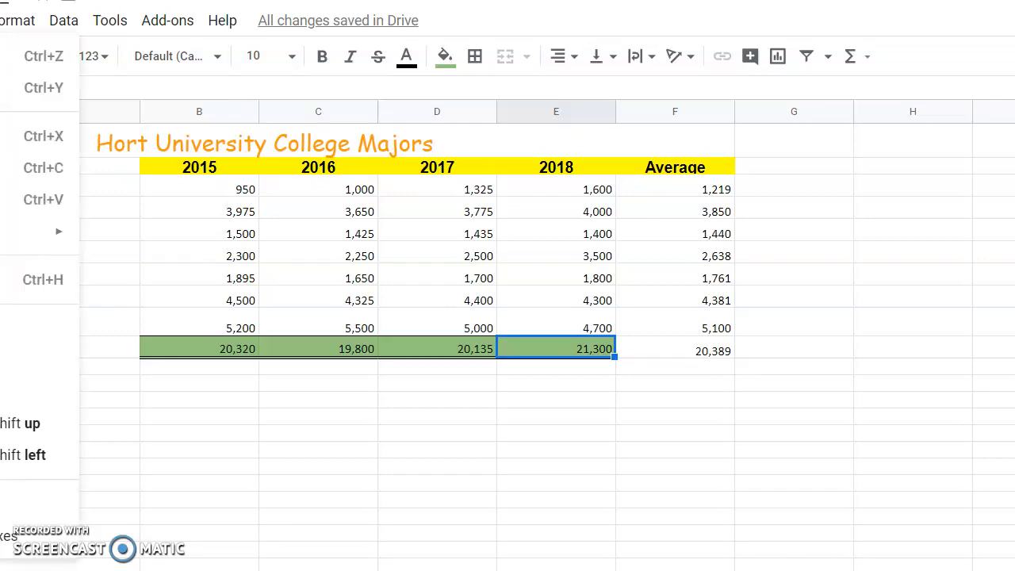
click(23, 167)
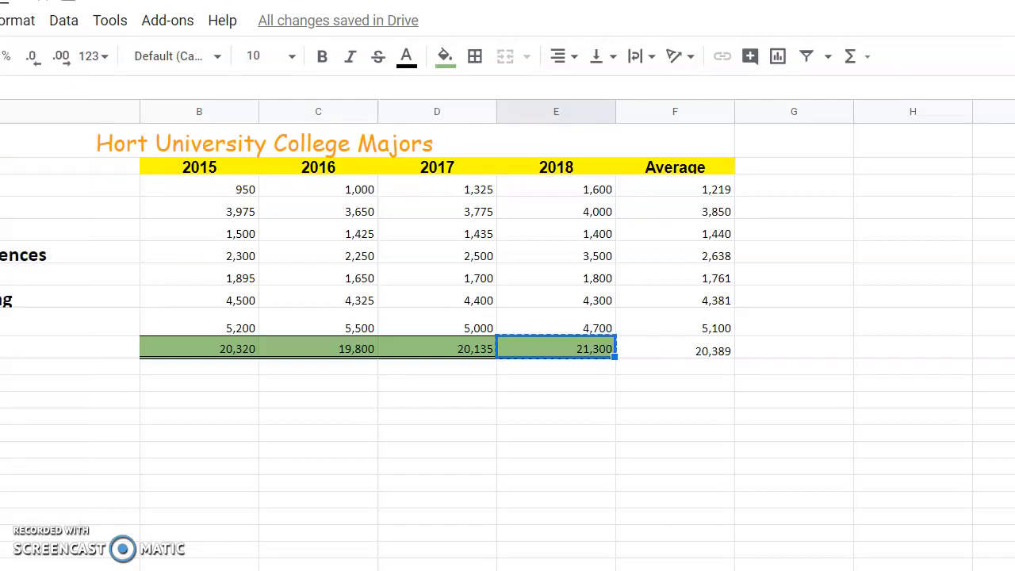
click(679, 349)
key(ctrl+v)
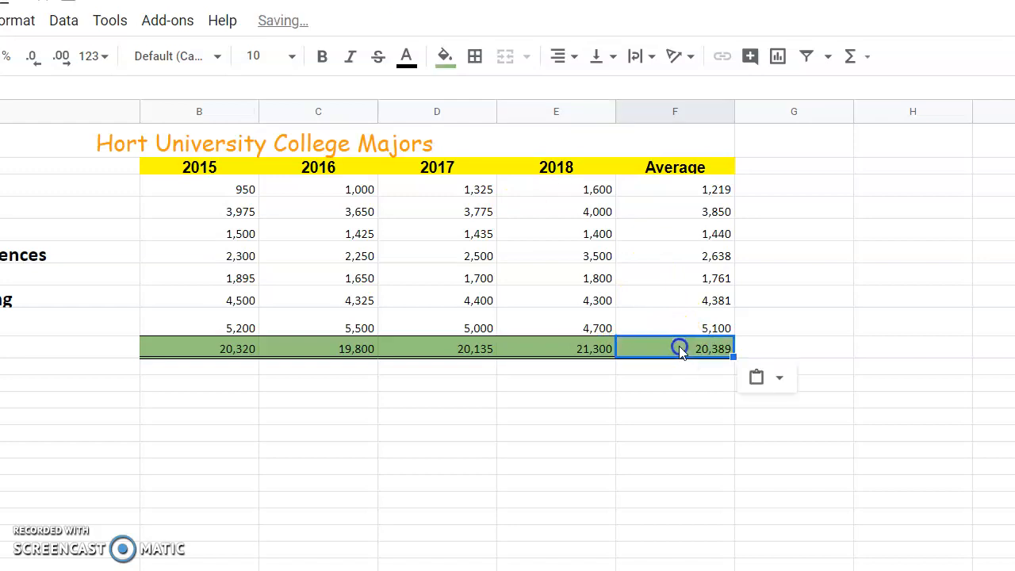
click(656, 388)
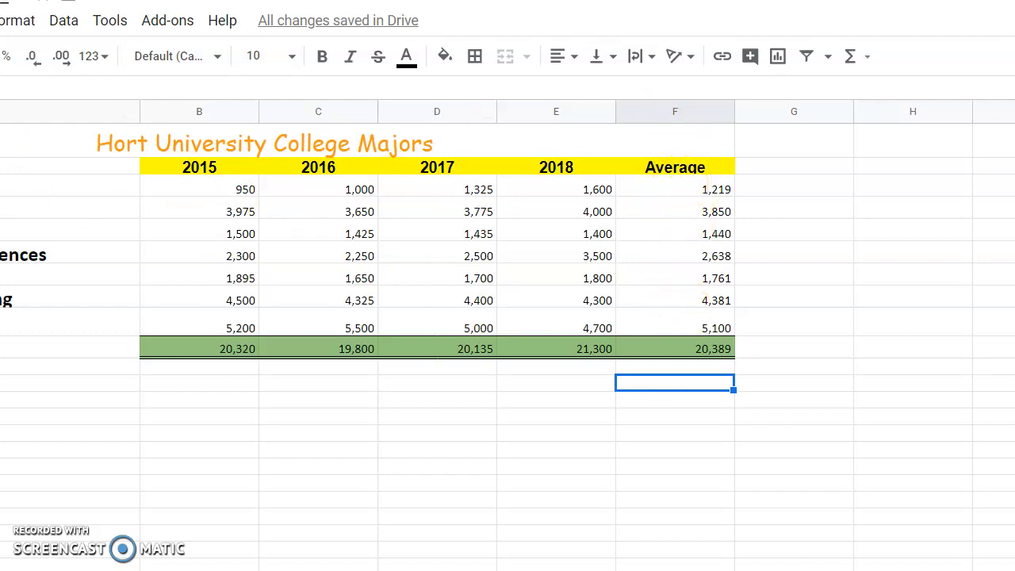
Insert a chart from the major names in A3:A9 and their averages in F3:F9.
drag(32, 186, 32, 326)
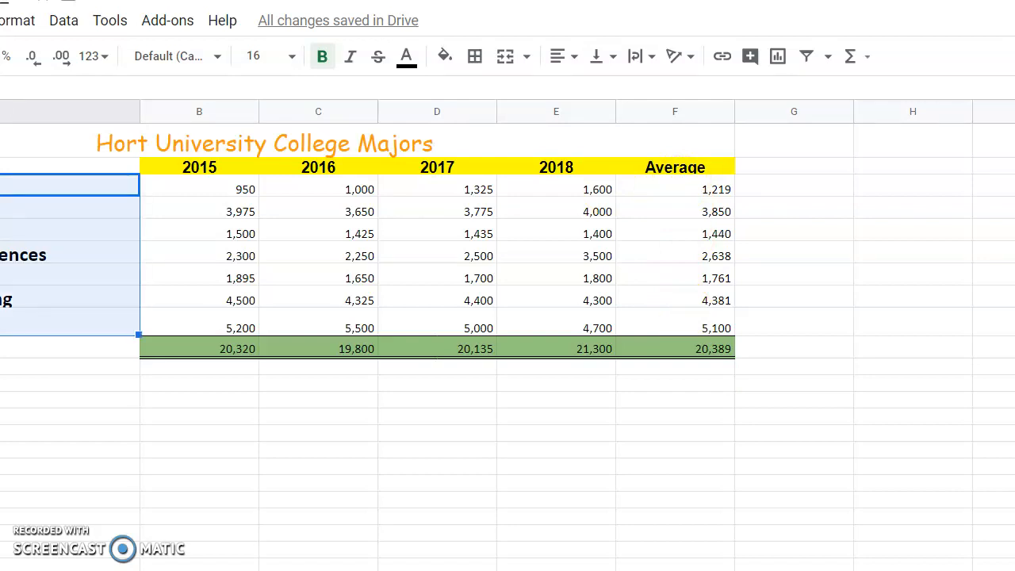
click(680, 188)
drag(680, 187, 680, 313)
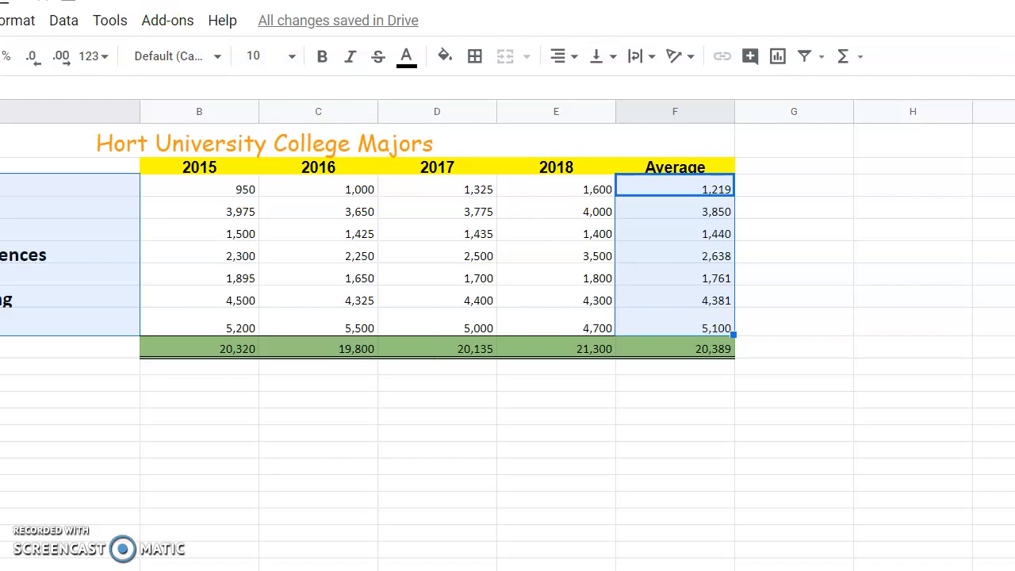
key(alt+i)
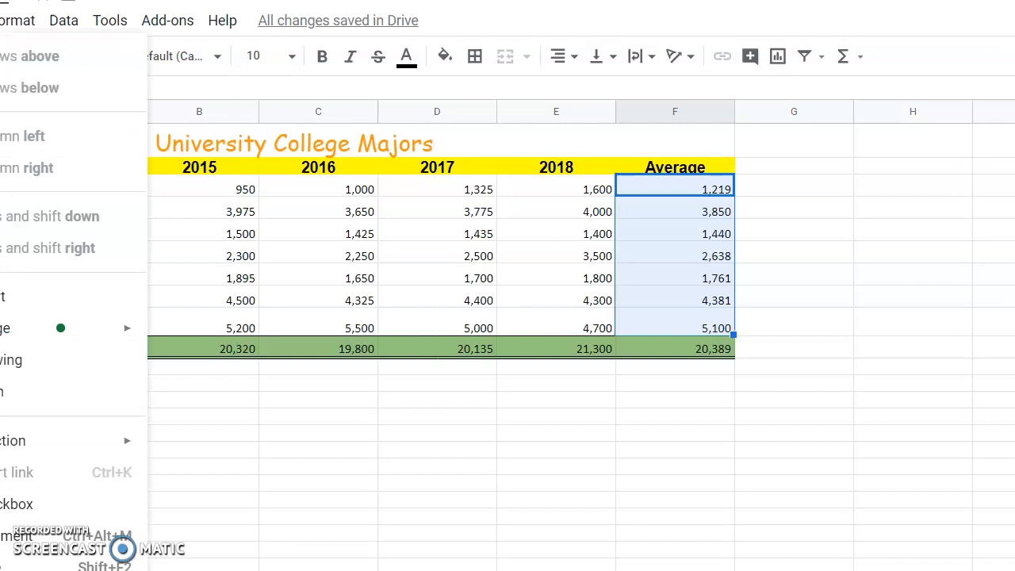
click(3, 296)
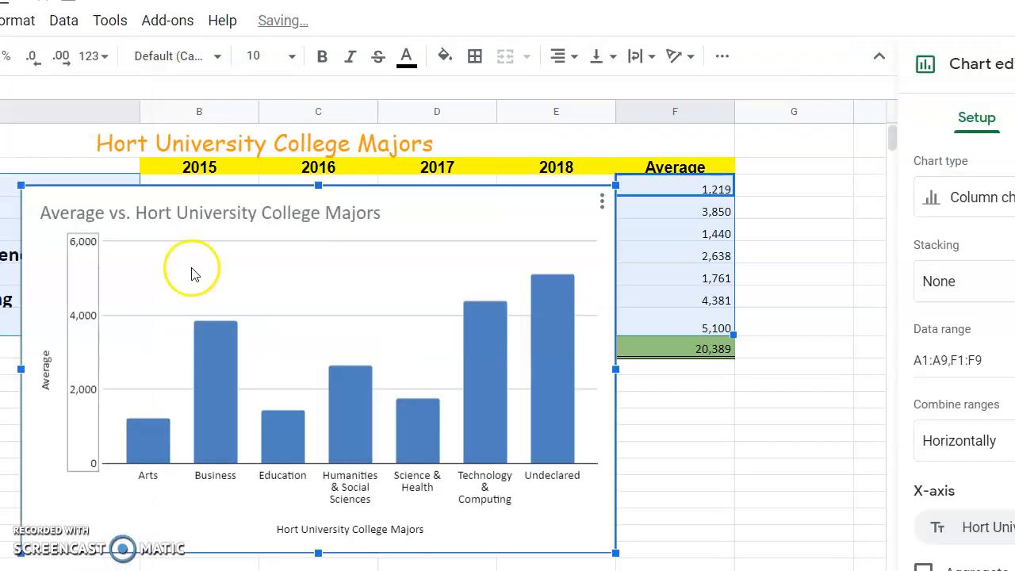
Change the averages chart to a pie chart and move it to its own sheet.
click(1006, 197)
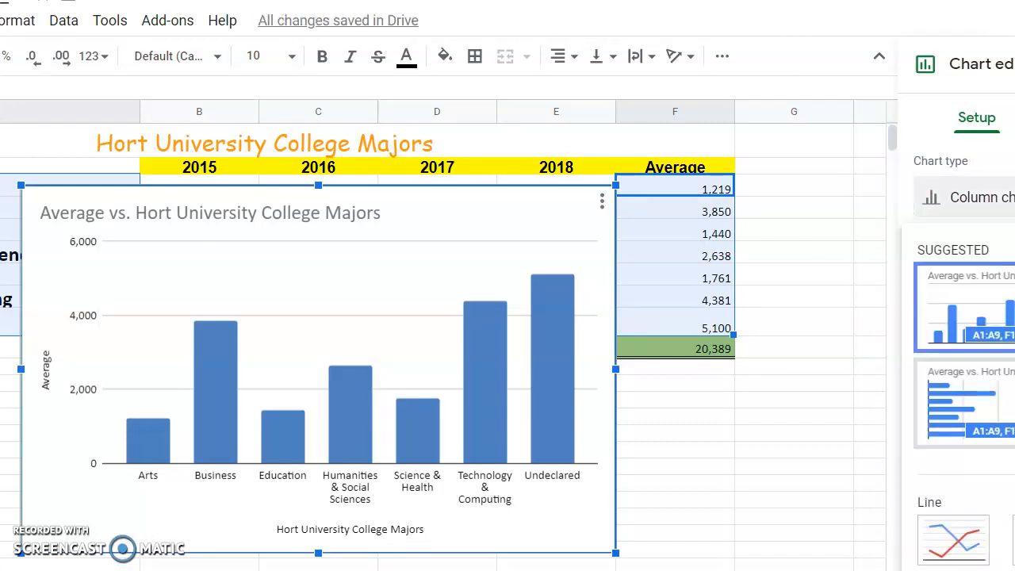
click(1012, 307)
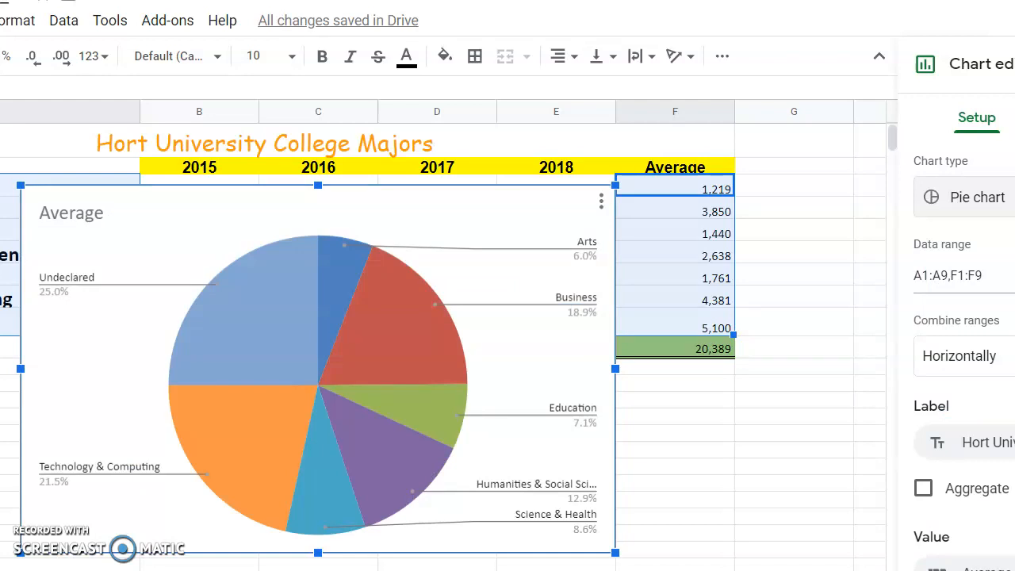
click(601, 203)
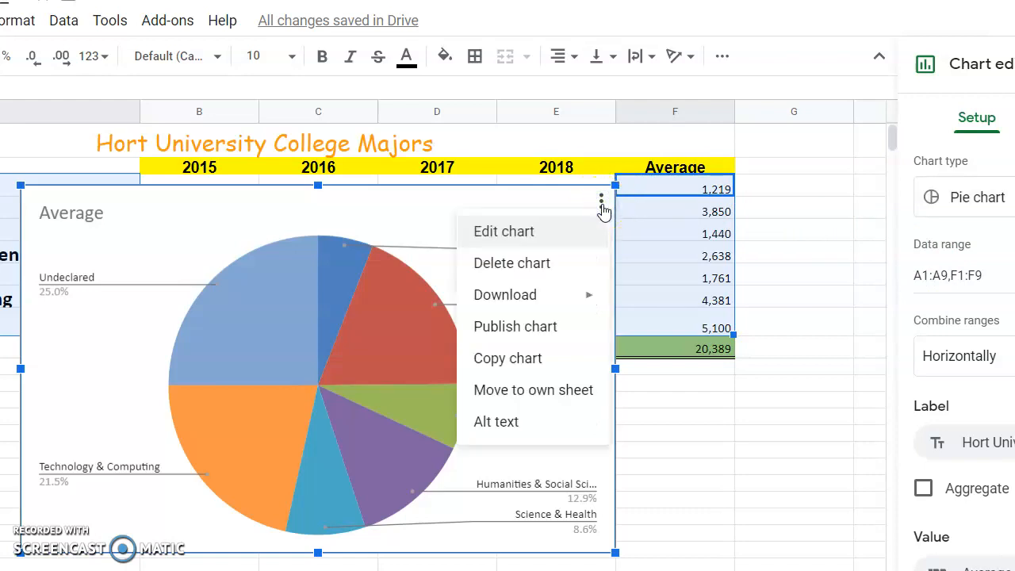
click(547, 398)
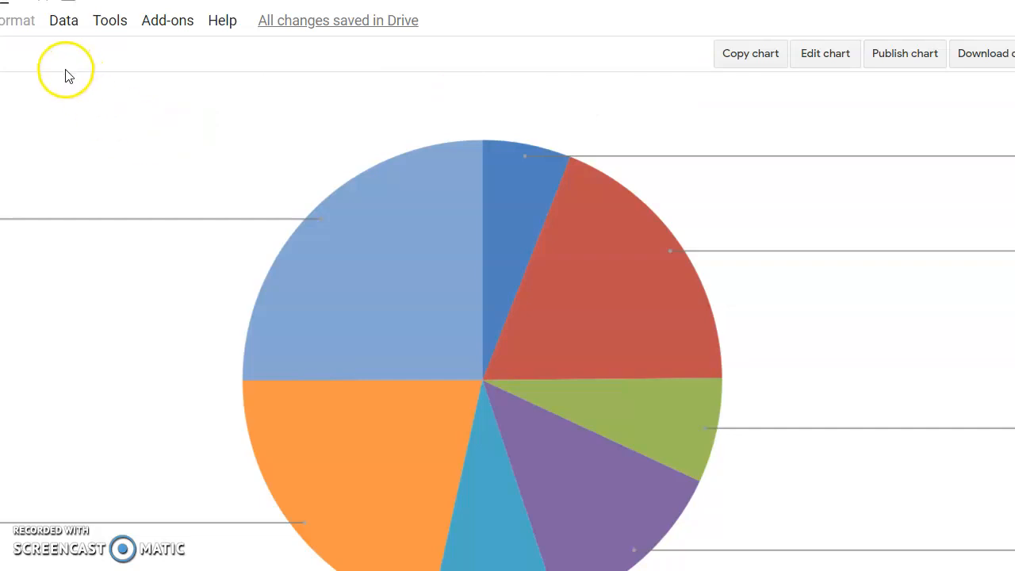
Replace the pie chart's title with "Average College Majors".
double_click(3, 111)
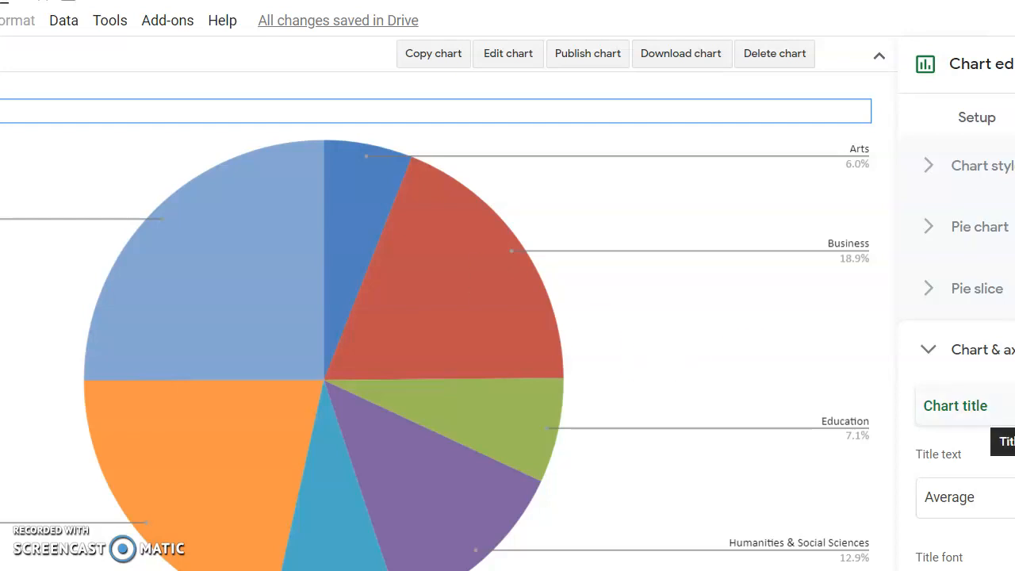
click(986, 504)
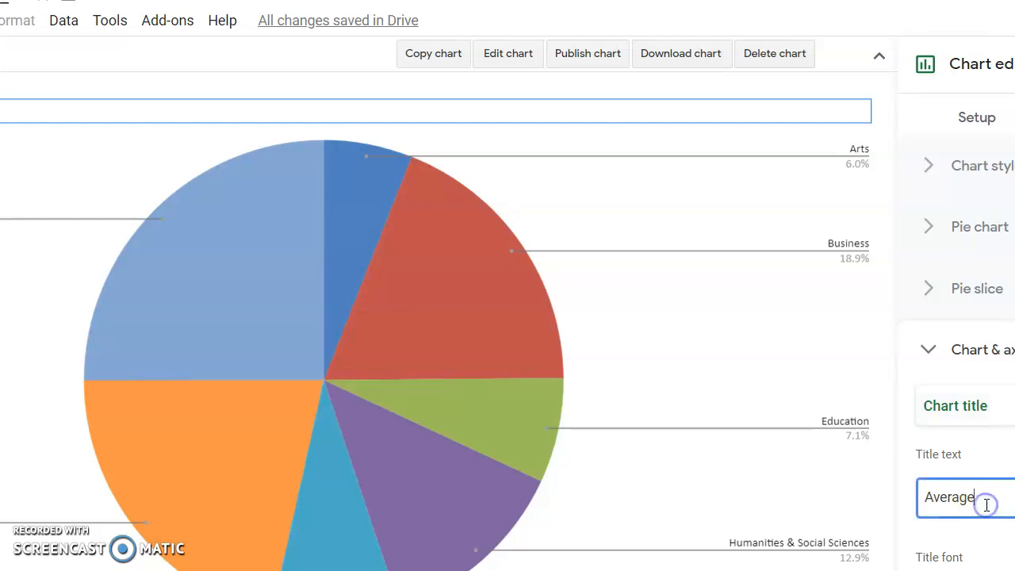
key(BackSpace)
key(BackSpace)
key(BackSpace)
key(BackSpace)
key(BackSpace)
key(BackSpace)
key(BackSpace)
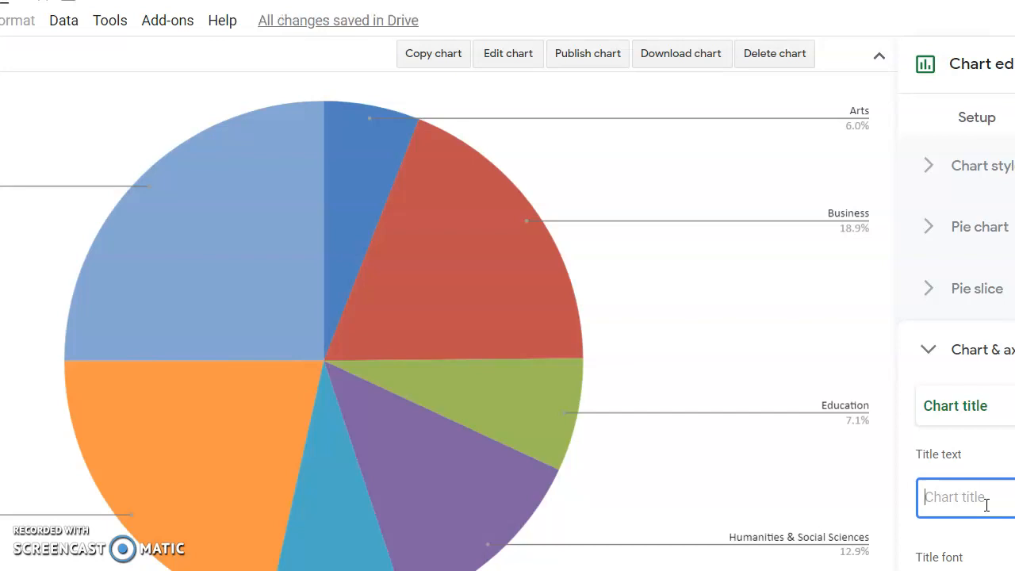
text(Average Colleg)
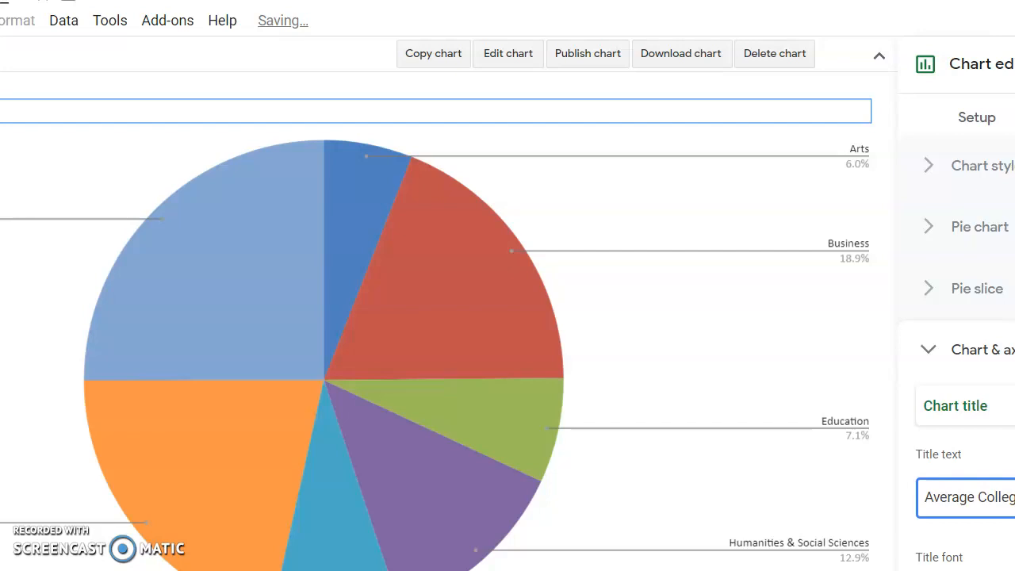
Center the pie chart's title and set its font to Wide.
scroll(1011, 555, down, 3)
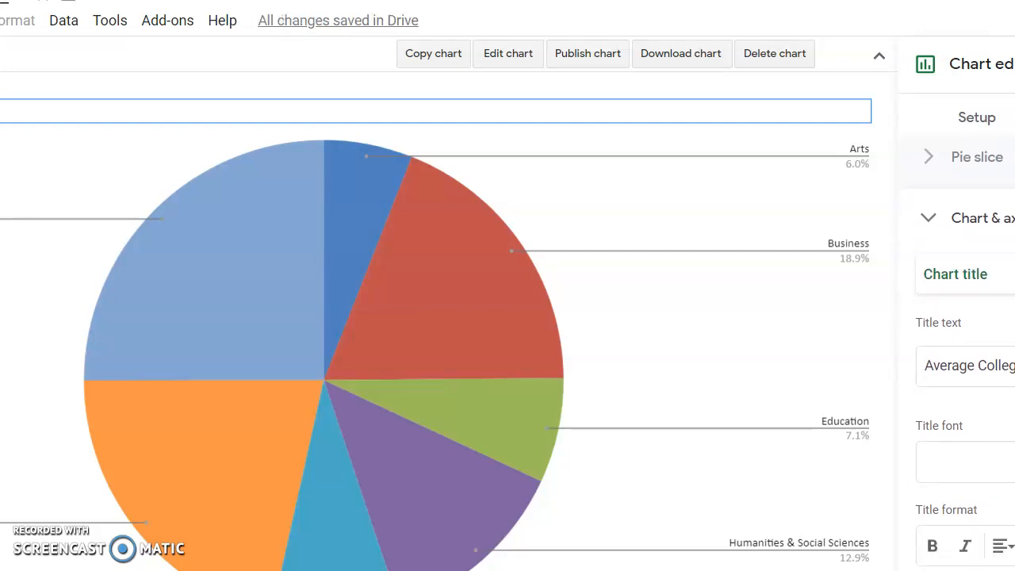
click(1006, 547)
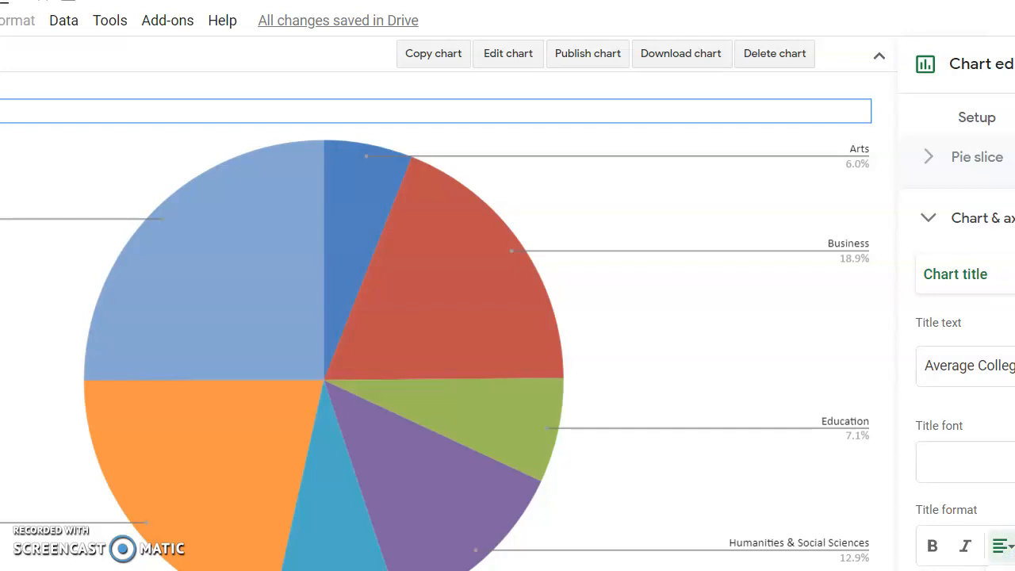
click(1014, 567)
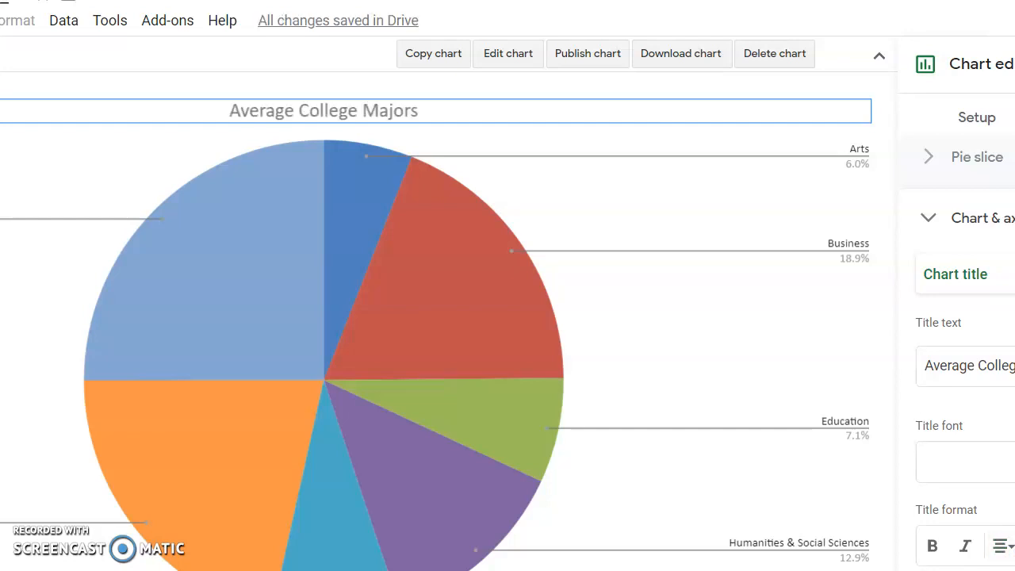
click(967, 461)
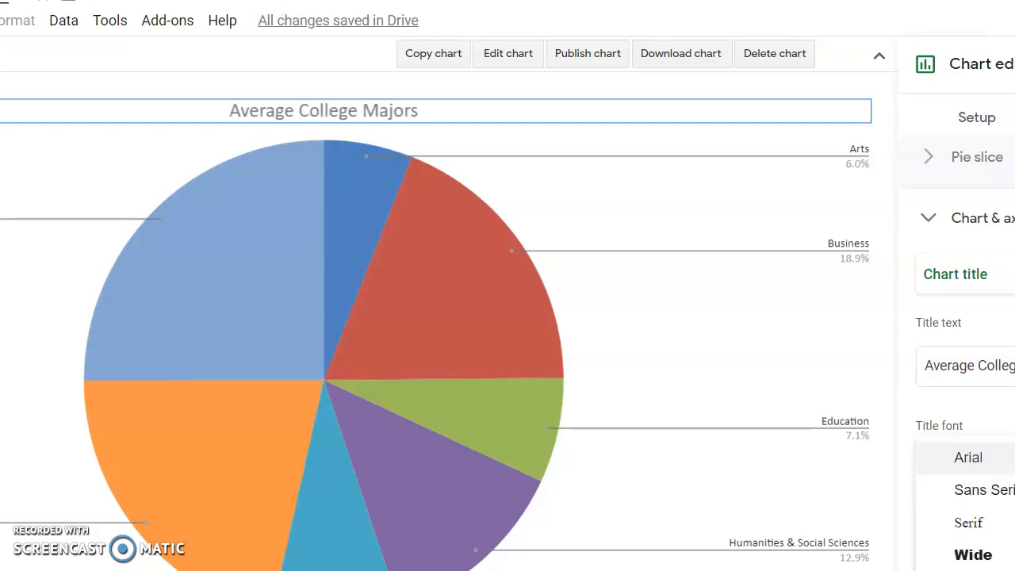
click(975, 555)
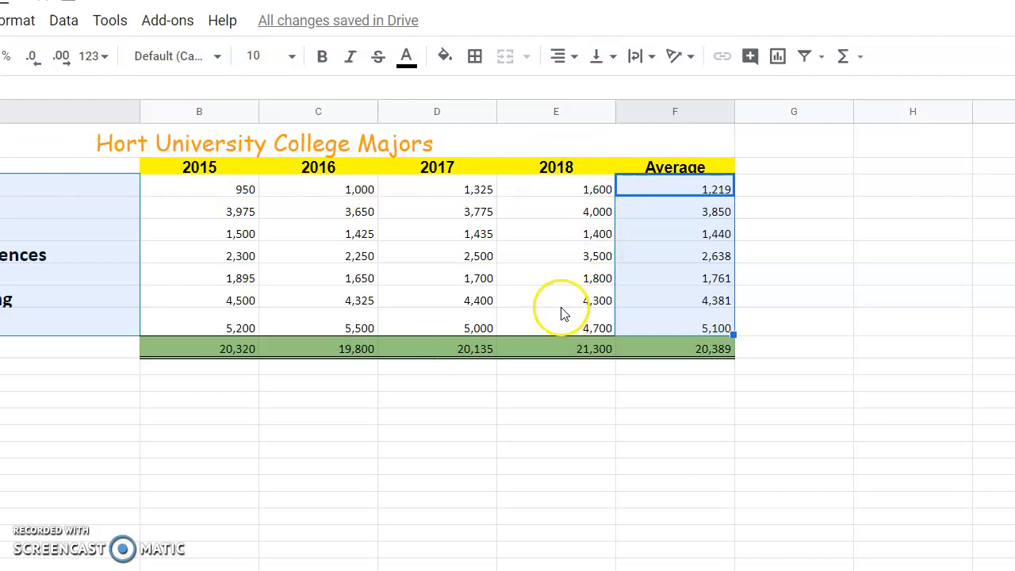
Insert a chart on the data sheet from the majors and their 2015 to 2018 figures in A2:E9.
click(56, 169)
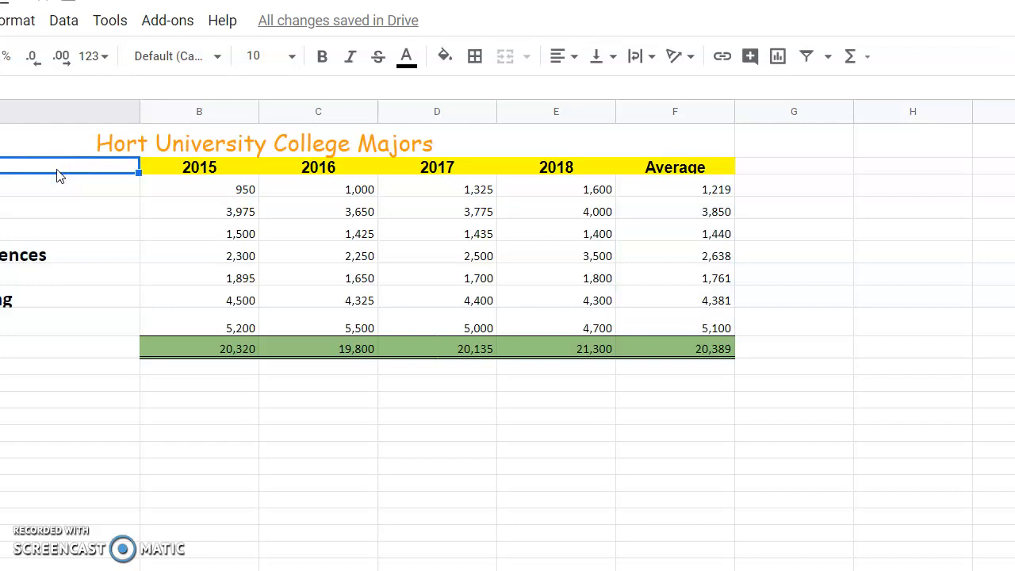
mouse_move(56, 176)
mouse_down()
mouse_move(256, 159)
mouse_move(253, 167)
mouse_move(430, 181)
mouse_move(550, 180)
mouse_move(550, 323)
mouse_up()
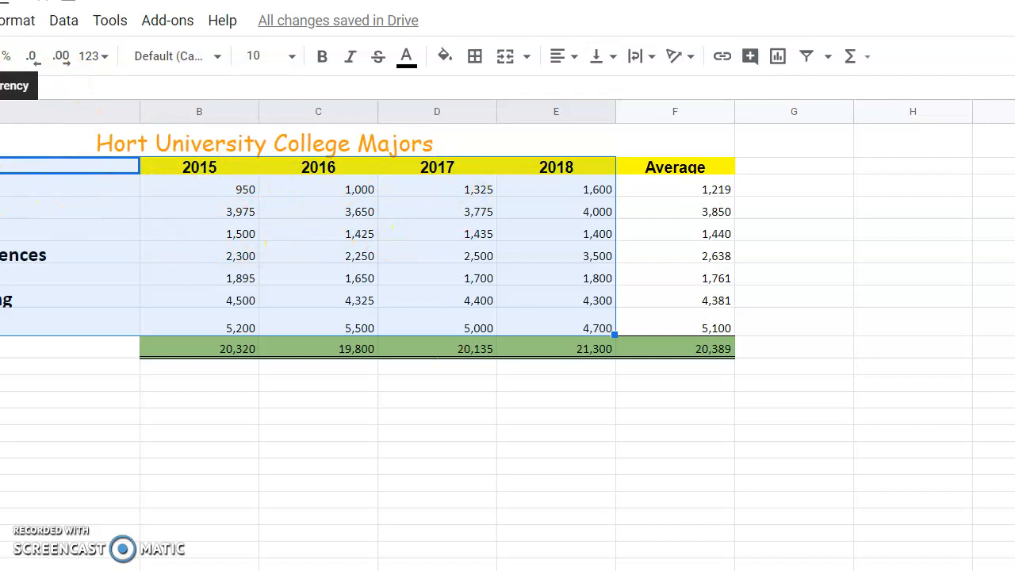
click(0, 21)
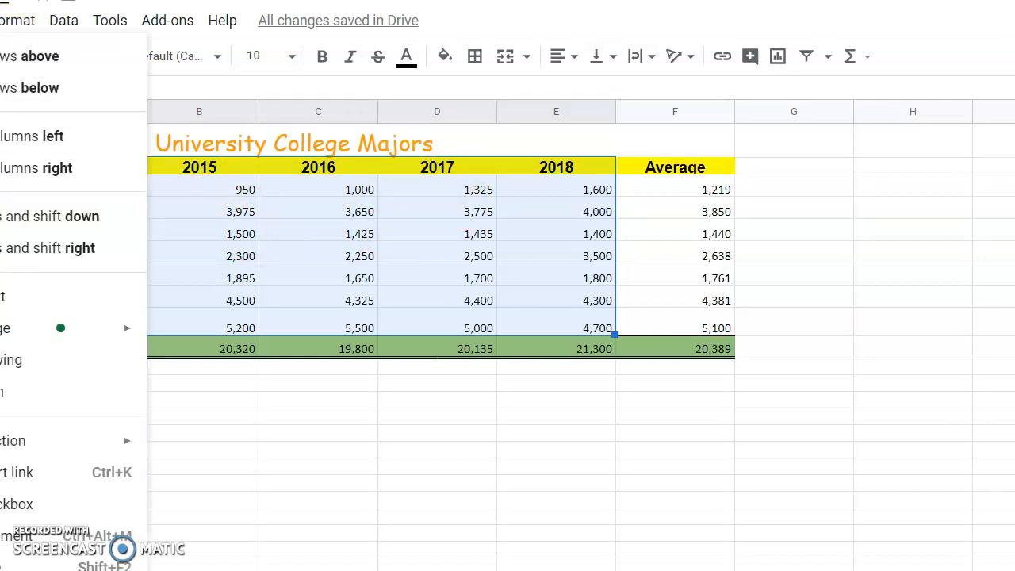
click(3, 297)
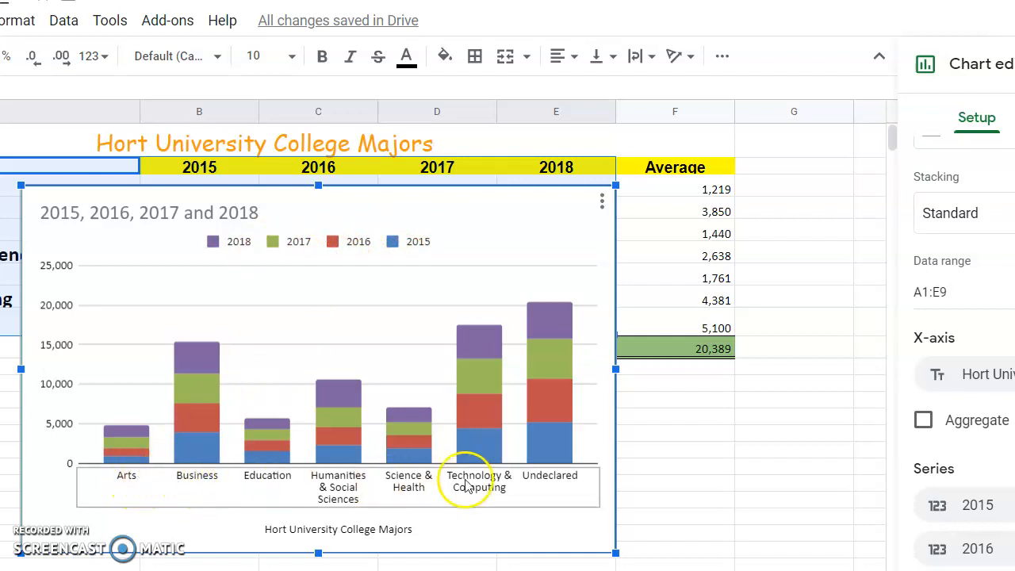
Replace the stacked column chart's title with "Hort Majors by Year".
click(129, 230)
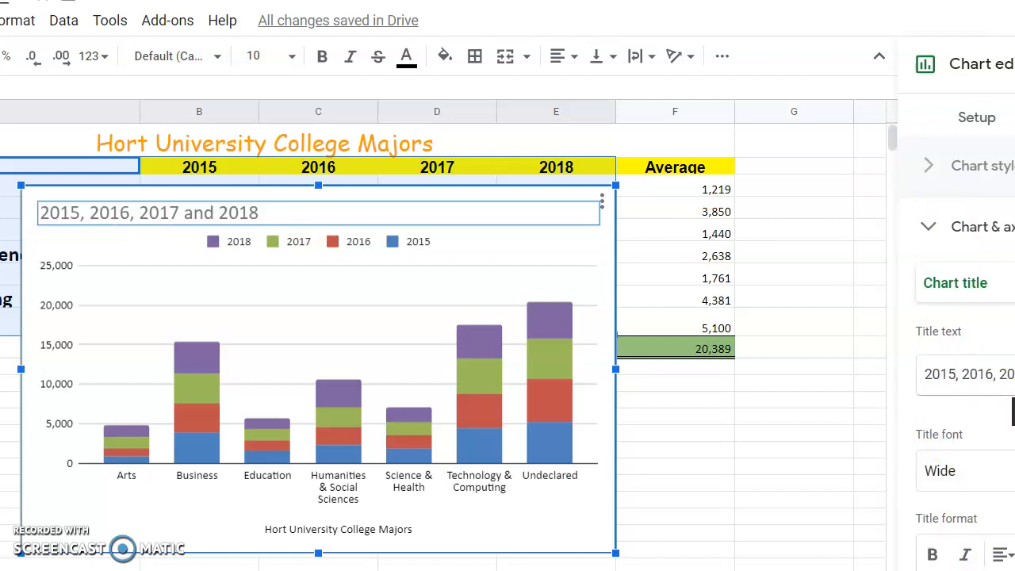
click(1010, 386)
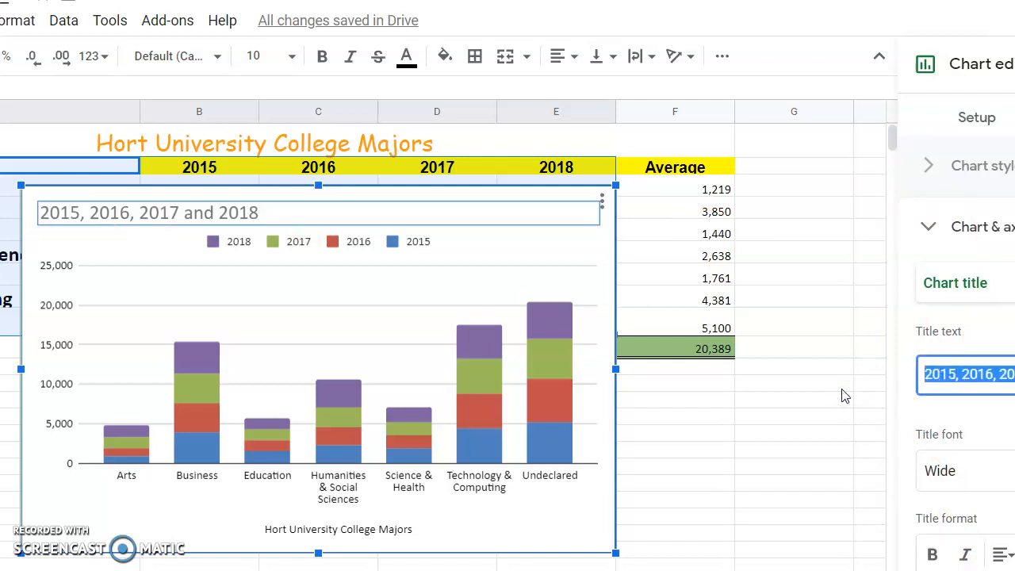
key(BackSpace)
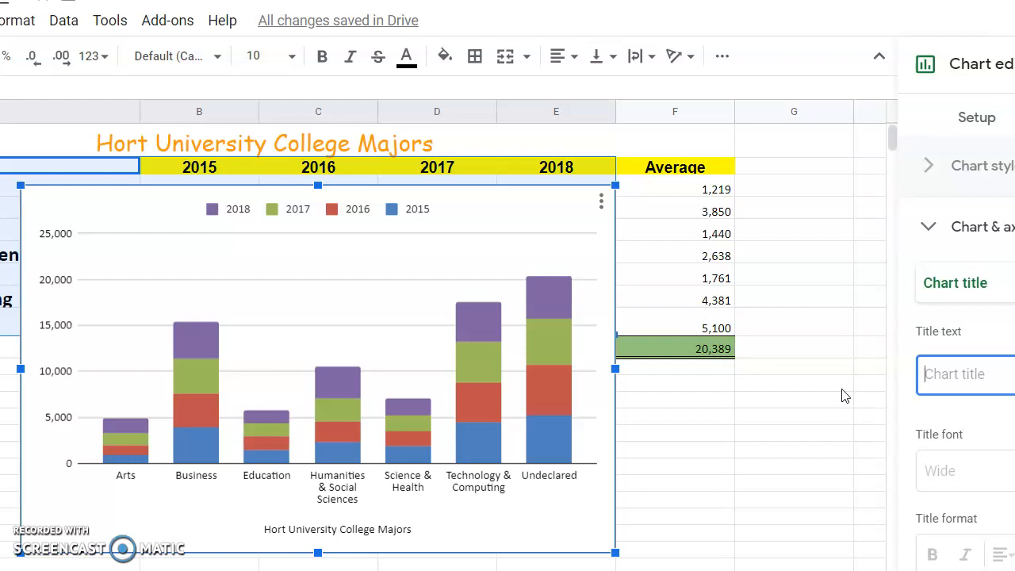
text(Hort )
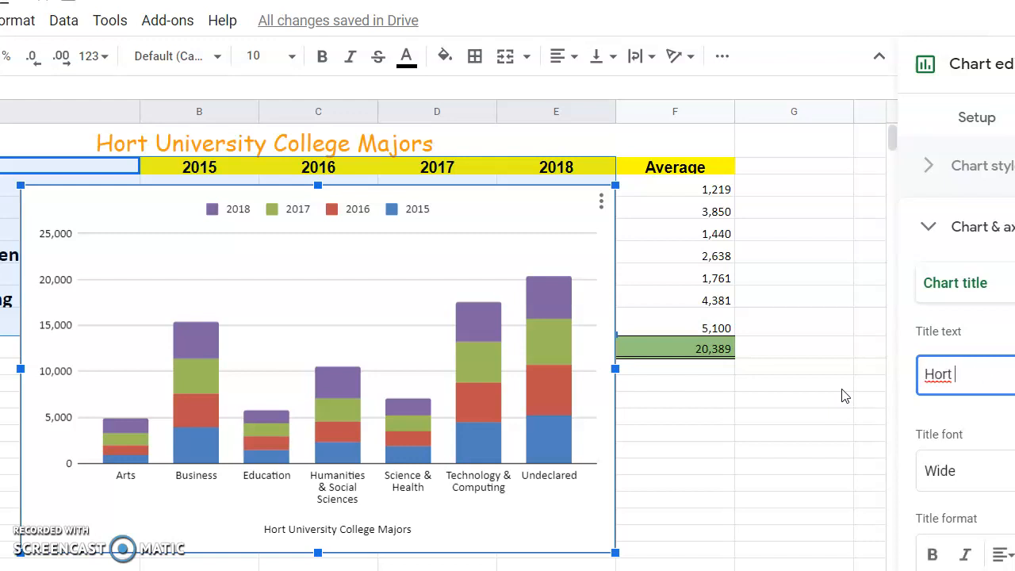
text(Majors by Year)
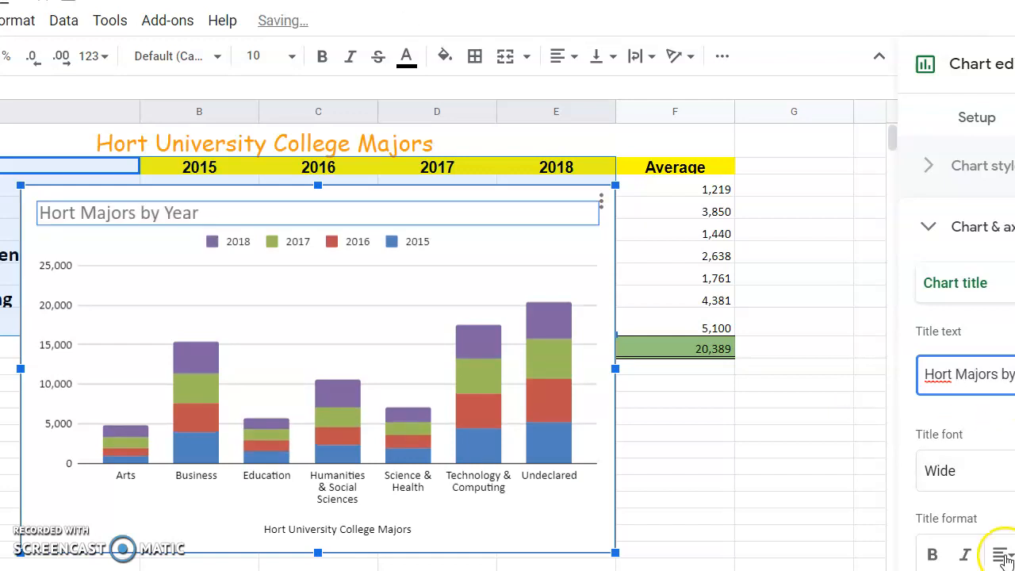
Center the stacked column chart's title and set its font to Comic Sans.
click(1000, 555)
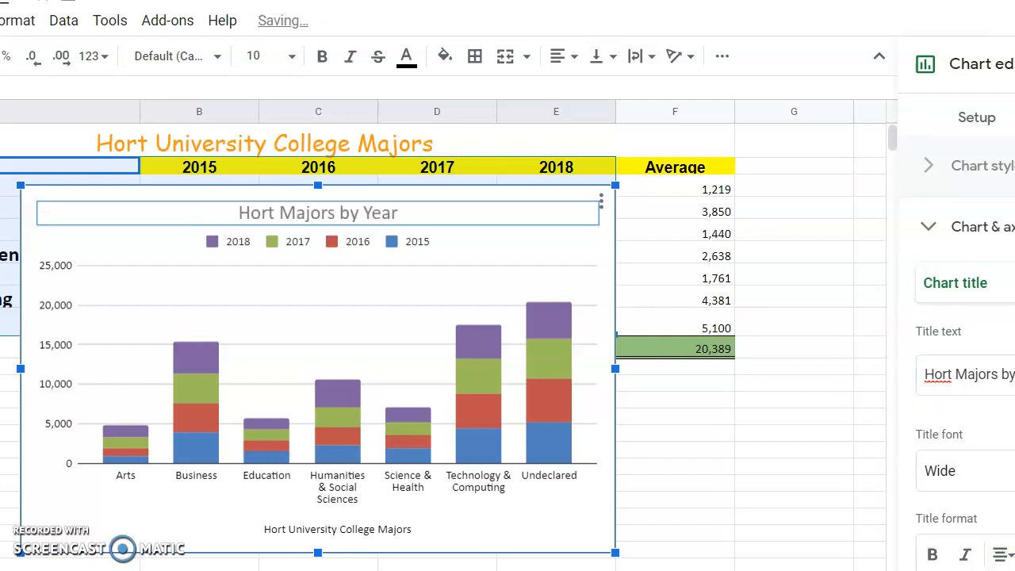
click(980, 472)
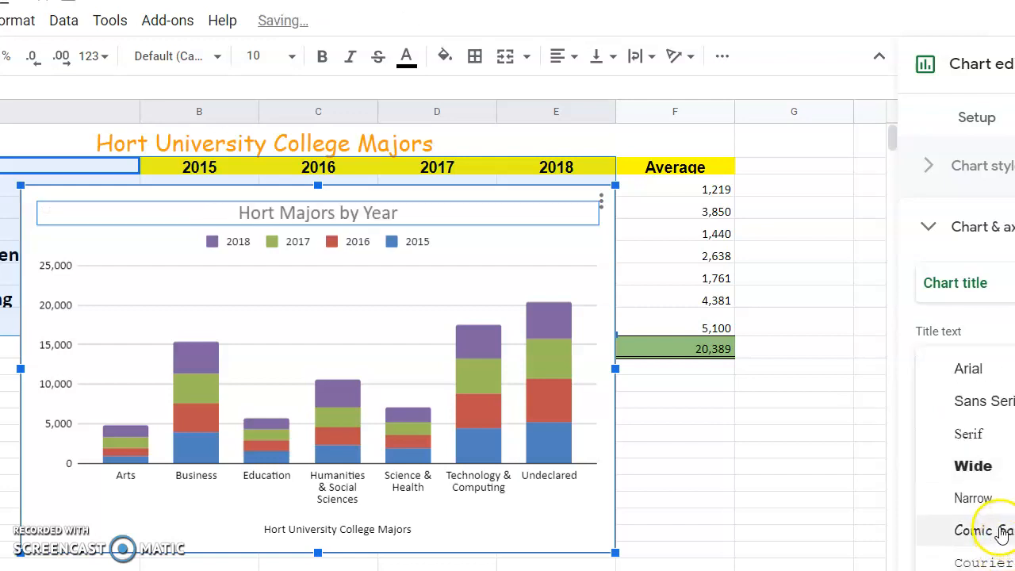
click(1005, 530)
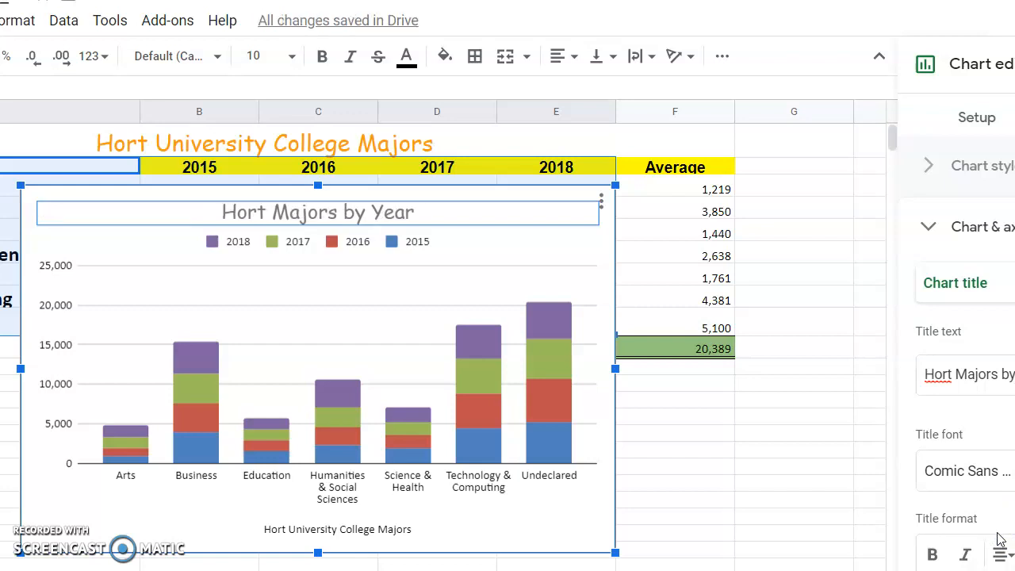
Move the stacked column chart below the green totals row and open its title settings.
click(579, 238)
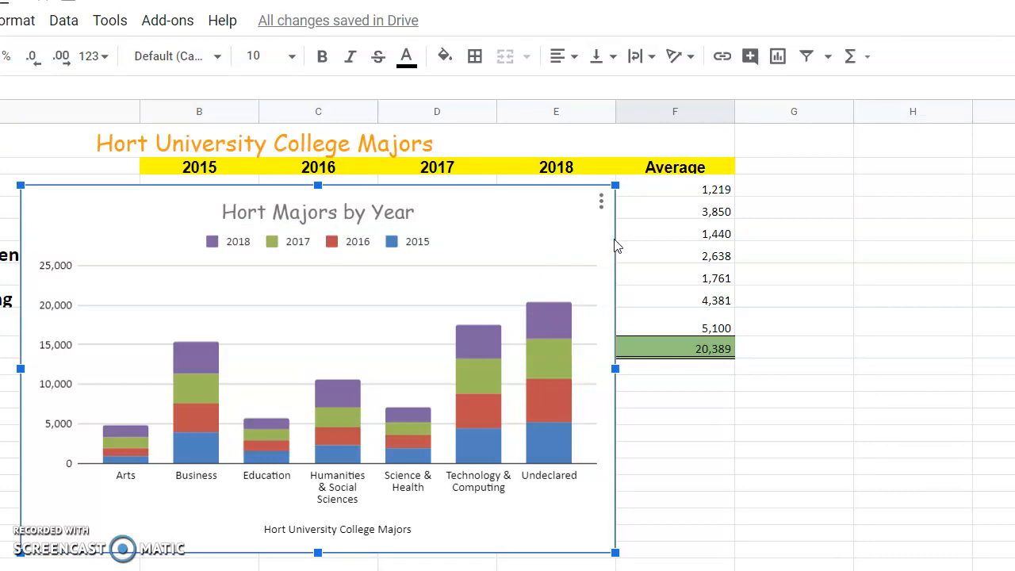
drag(531, 192, 641, 411)
scroll(641, 413, down, 3)
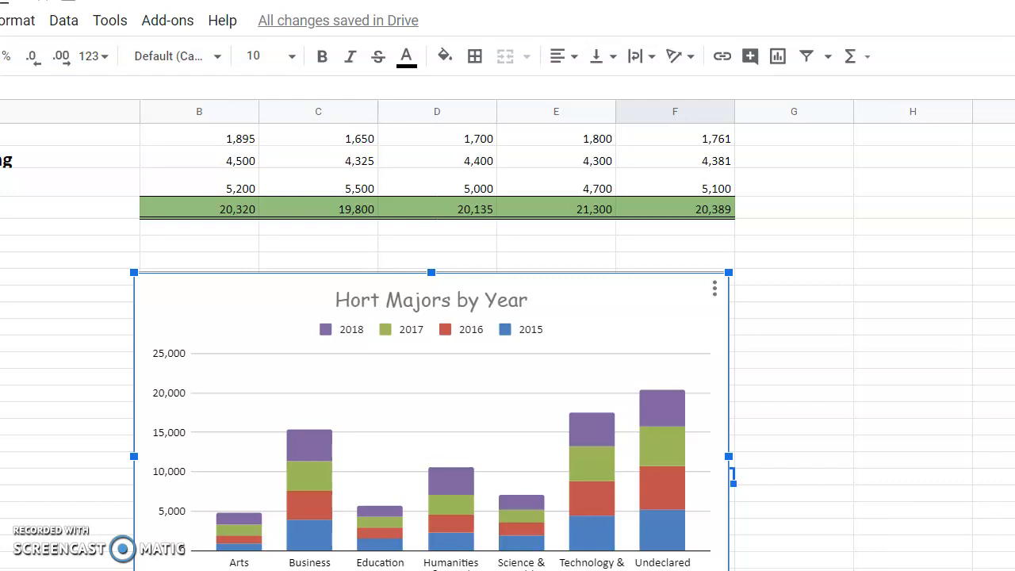
double_click(675, 297)
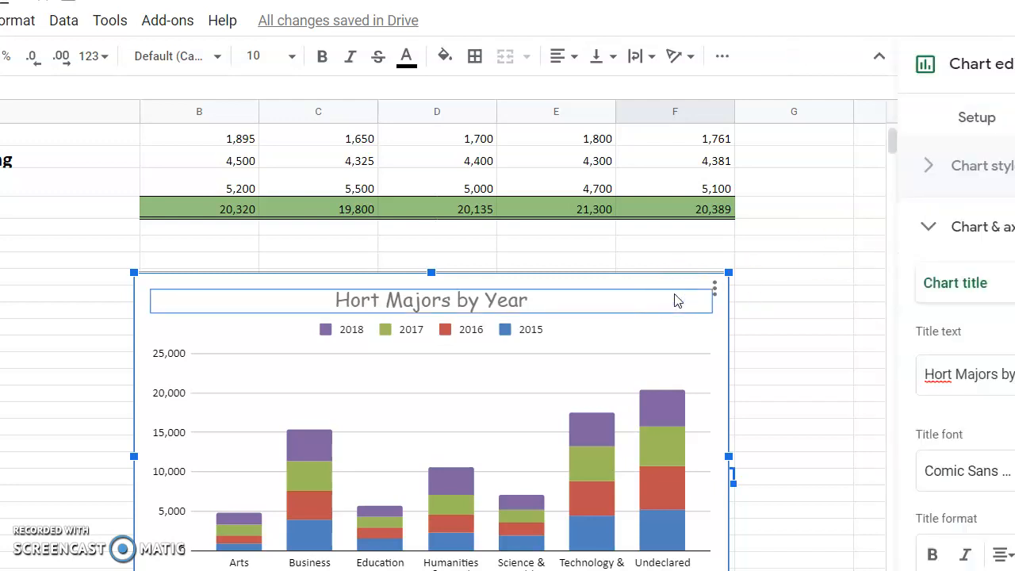